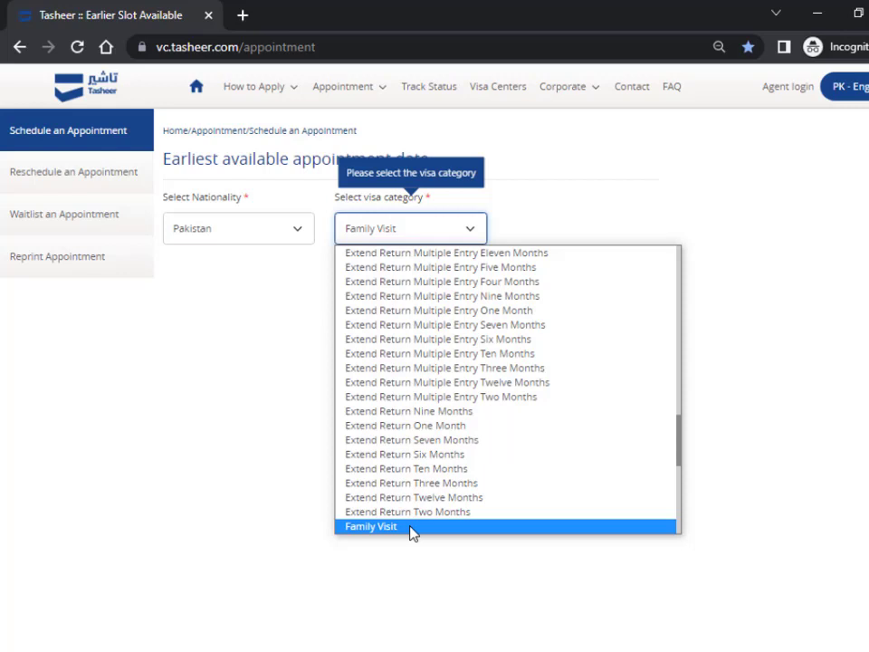
- Select Family Visit Multiple Entry One Year as the category and pass the reCAPTCHA
{"action": "key", "text": "Down"}
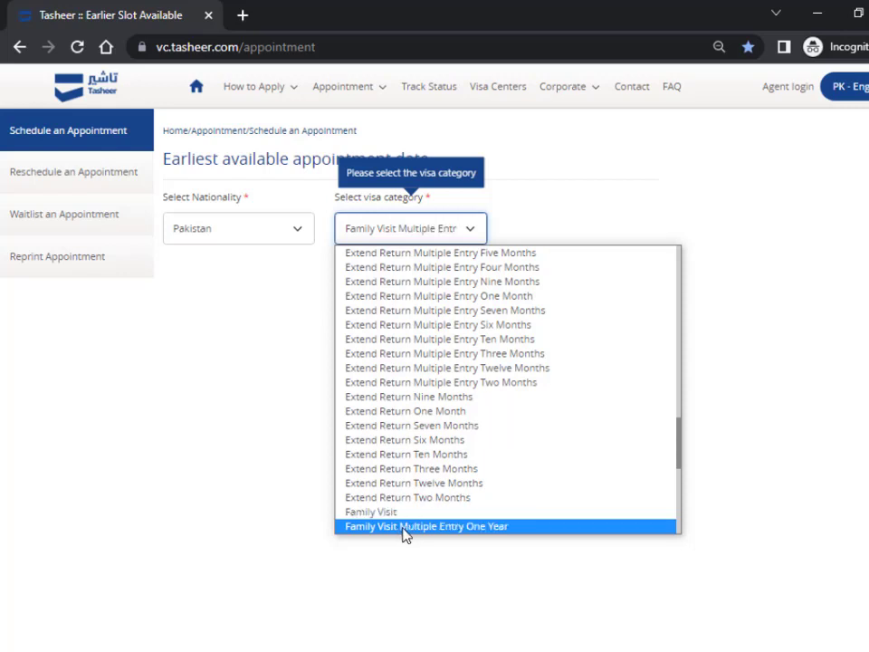
{"action": "left_click", "coordinate": [457, 533]}
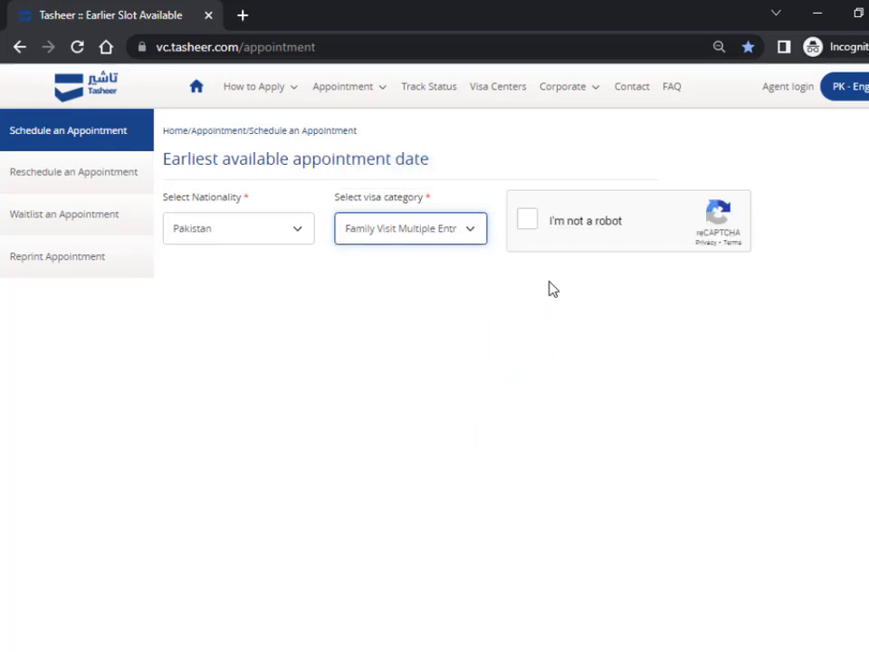
{"action": "left_click", "coordinate": [528, 220]}
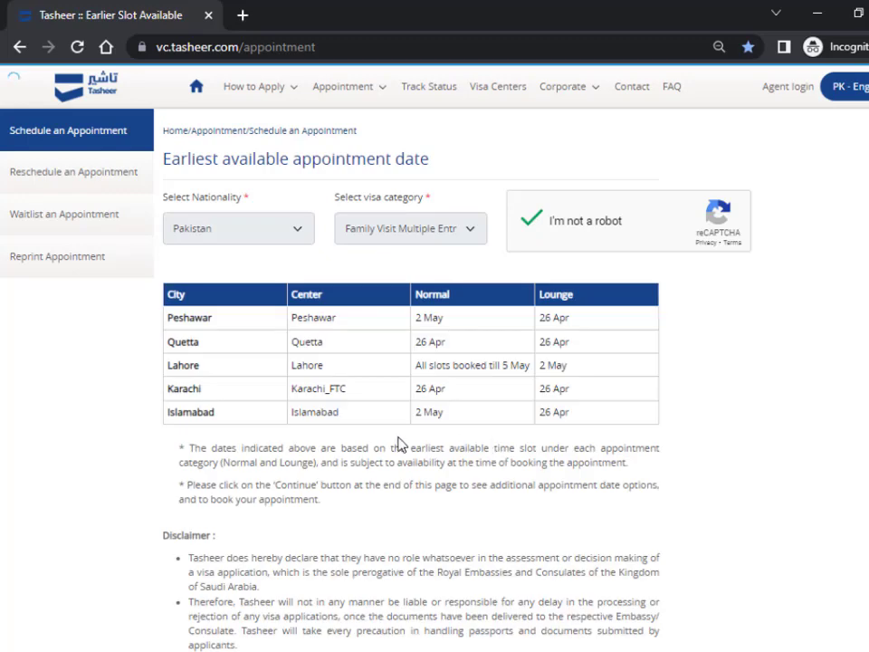
- Highlight the earliest normal and lounge dates for Peshawar, Quetta and Islamabad
{"action": "double_click", "coordinate": [432, 318]}
{"action": "left_click", "coordinate": [438, 317]}
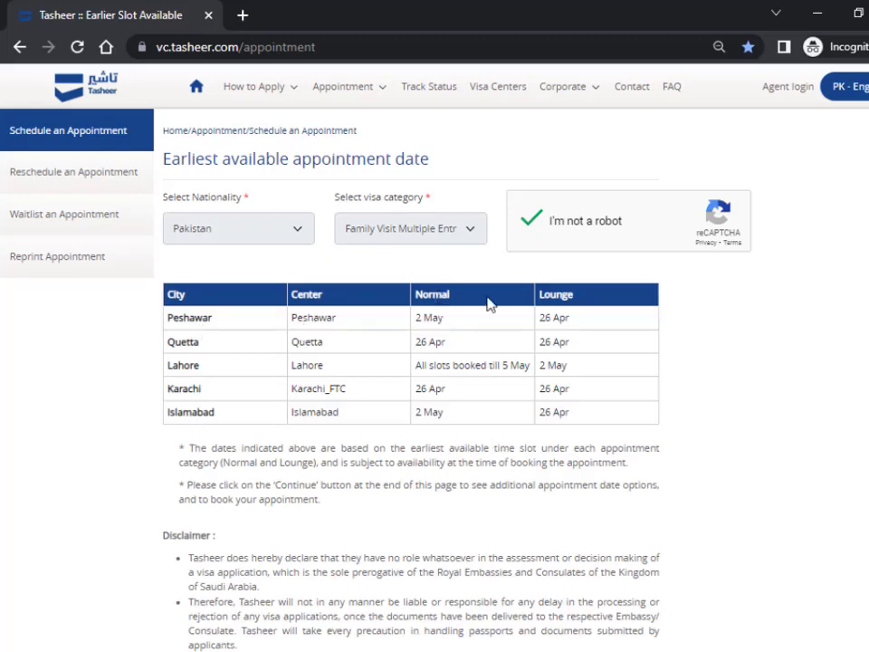
{"action": "double_click", "coordinate": [559, 317]}
{"action": "left_click", "coordinate": [431, 348]}
{"action": "double_click", "coordinate": [436, 343]}
{"action": "double_click", "coordinate": [431, 412]}
- Consent to personal data processing and accept the appointment terms to reach Visa Details
{"action": "scroll", "coordinate": [443, 432], "scroll_direction": "down", "scroll_amount": 8}
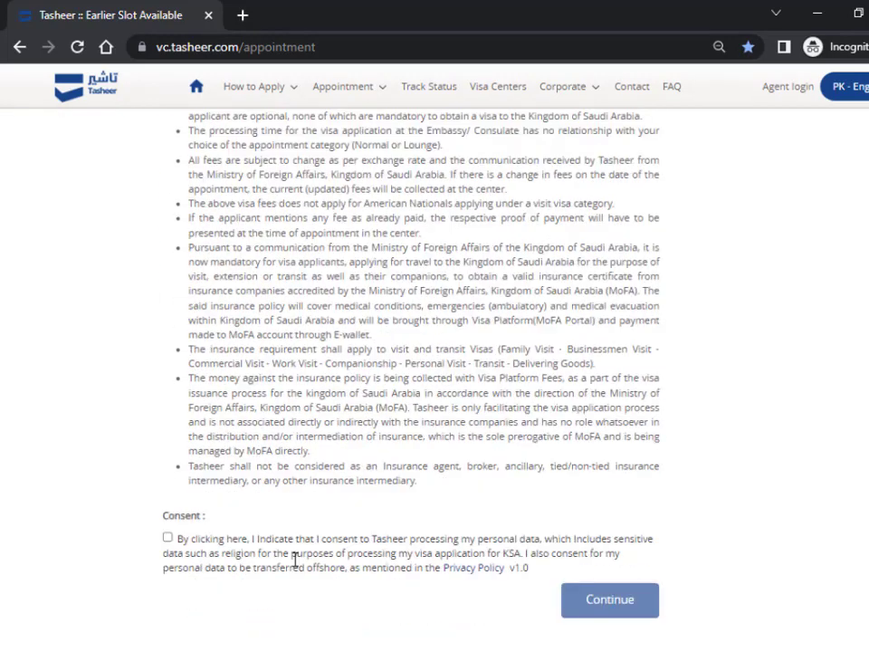
{"action": "left_click", "coordinate": [169, 464]}
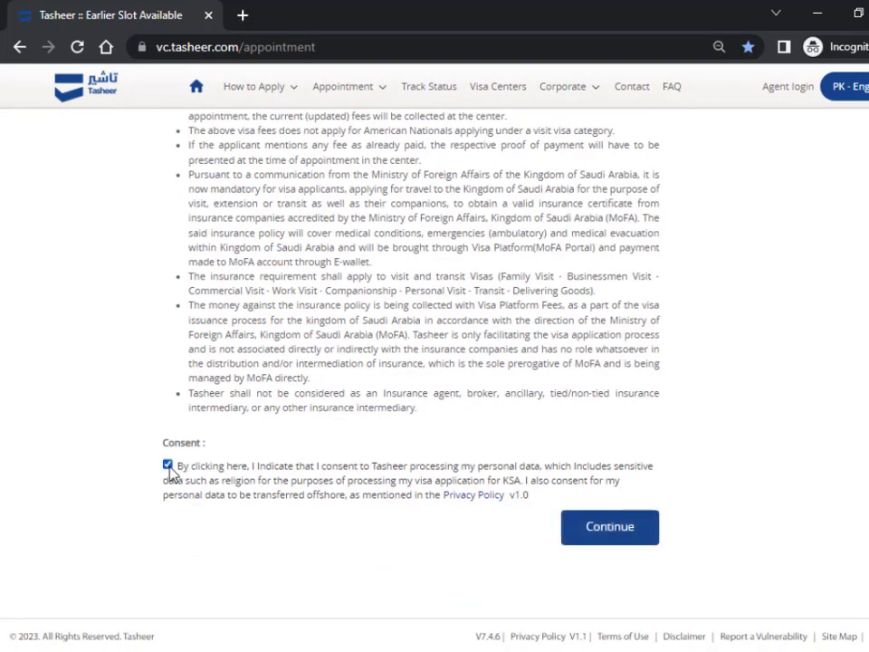
{"action": "left_click", "coordinate": [609, 526]}
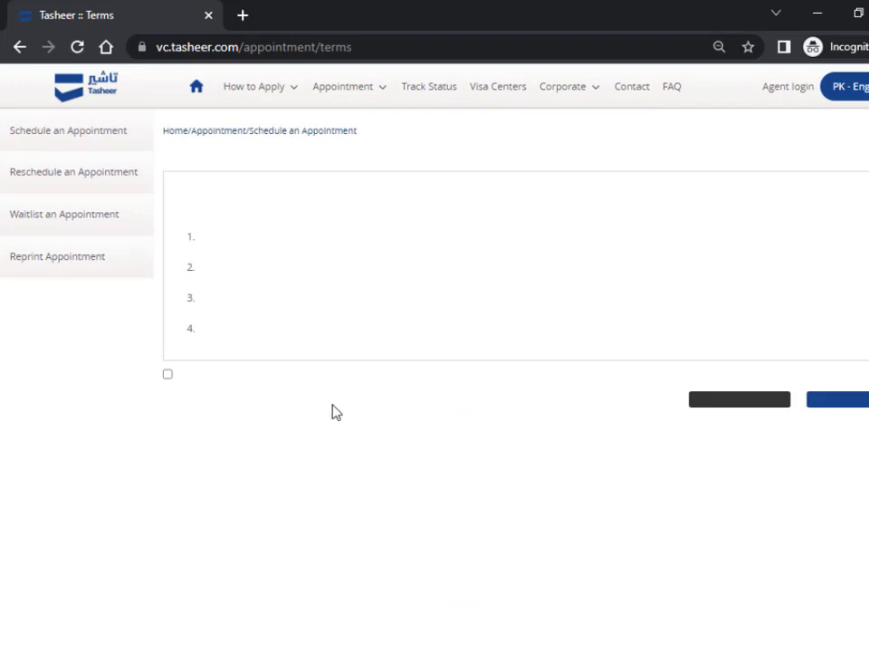
{"action": "left_click", "coordinate": [168, 490]}
{"action": "left_click", "coordinate": [840, 525]}
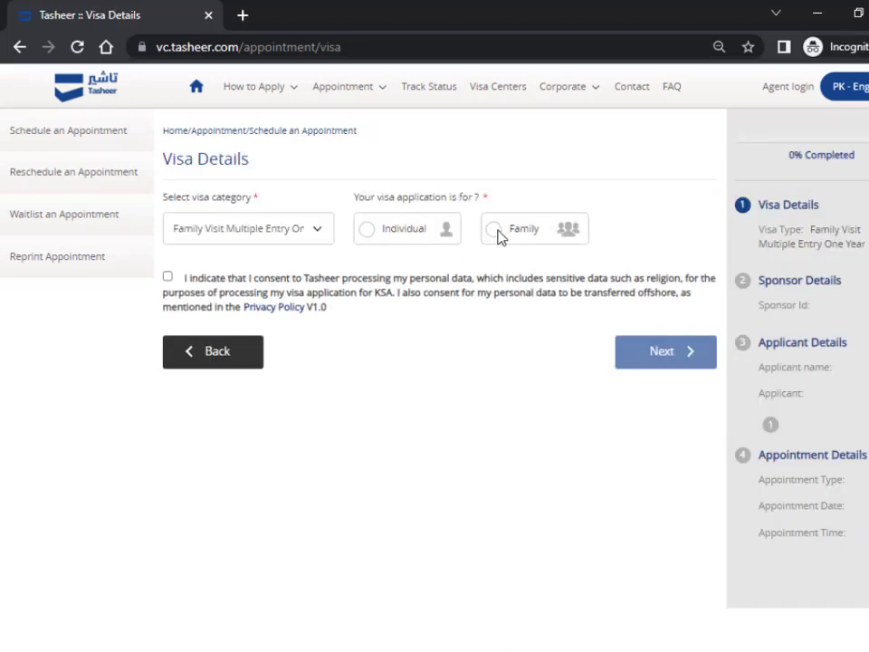
- Set the application to Individual, after briefly trying Family, and continue to Sponsor Details
{"action": "left_click", "coordinate": [258, 233]}
{"action": "left_click", "coordinate": [259, 233]}
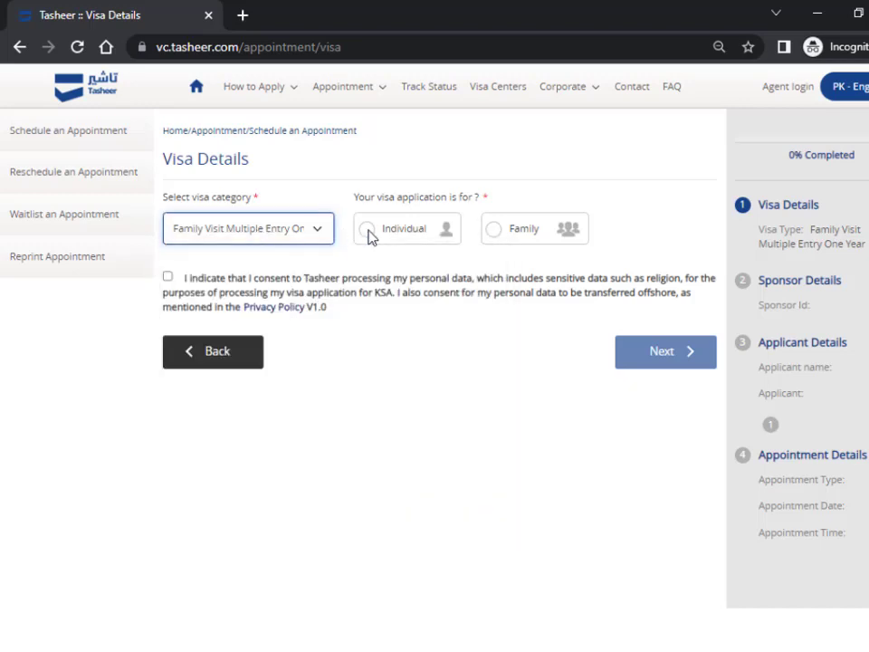
{"action": "left_click", "coordinate": [367, 231]}
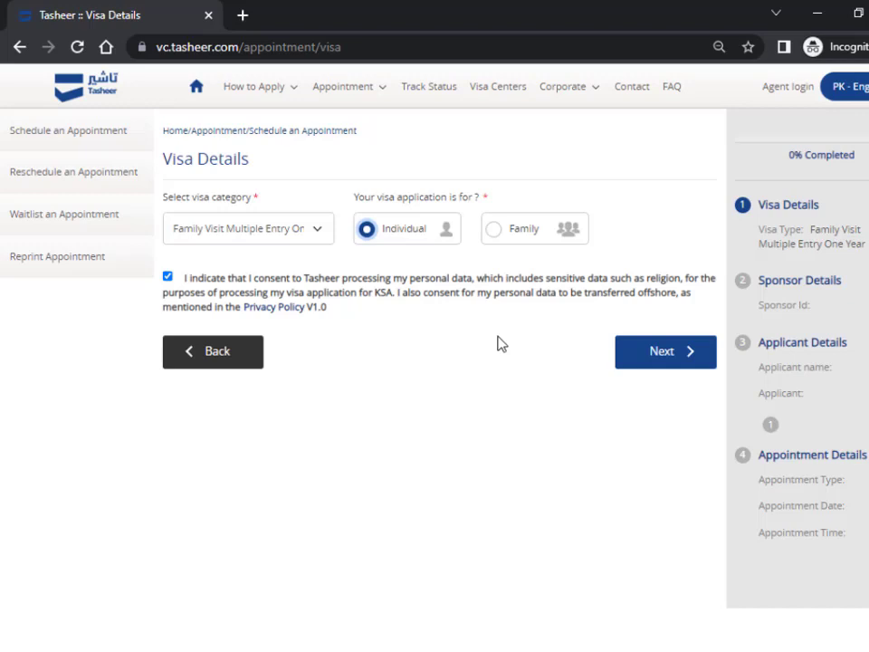
{"action": "left_click", "coordinate": [494, 232]}
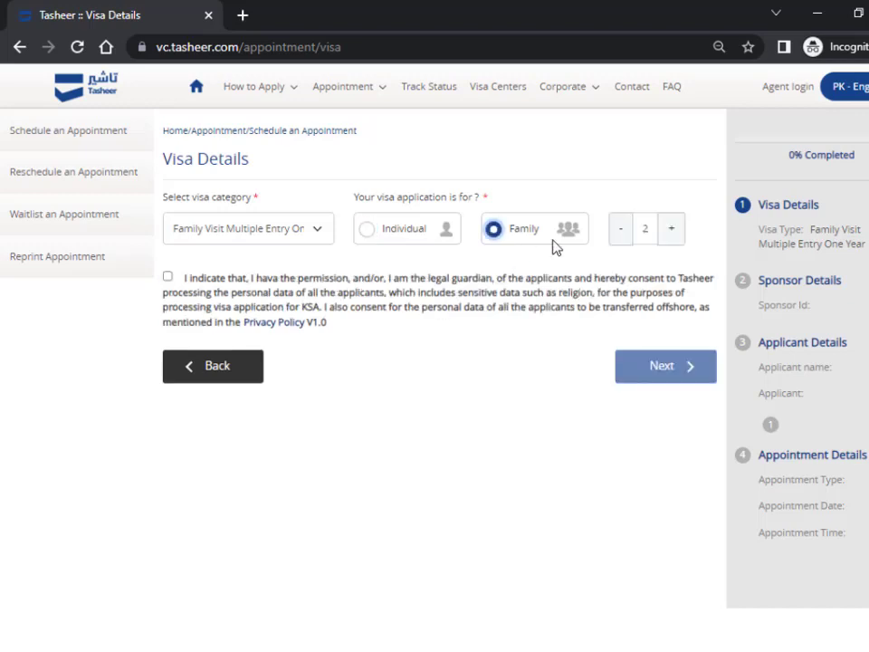
{"action": "left_click", "coordinate": [672, 232]}
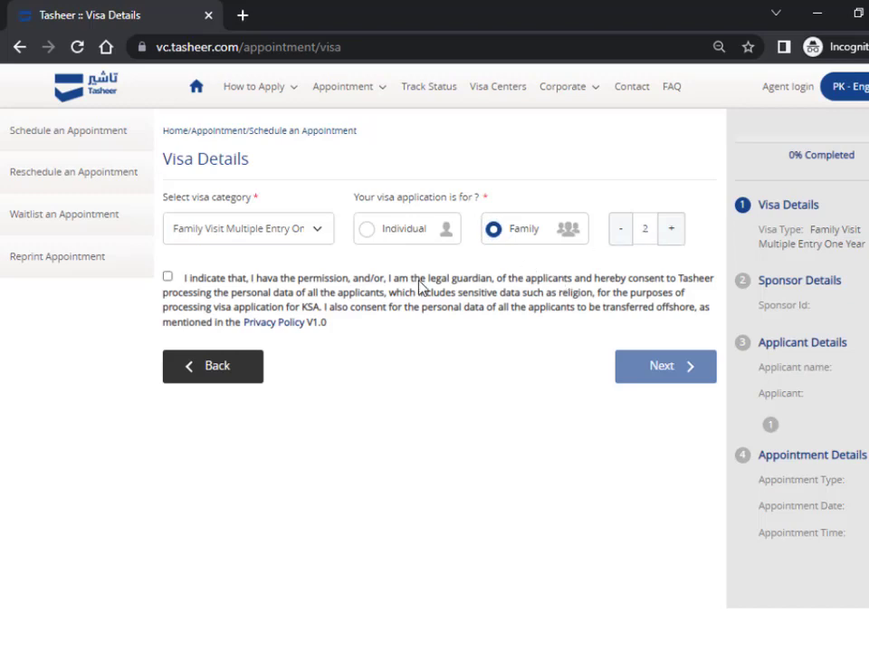
{"action": "left_click", "coordinate": [369, 230]}
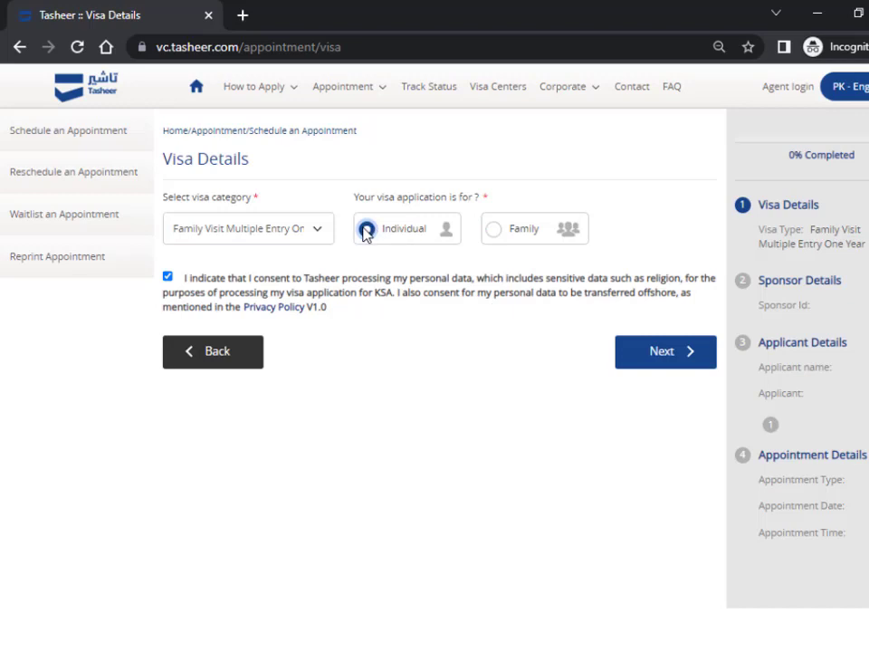
{"action": "left_click", "coordinate": [642, 353]}
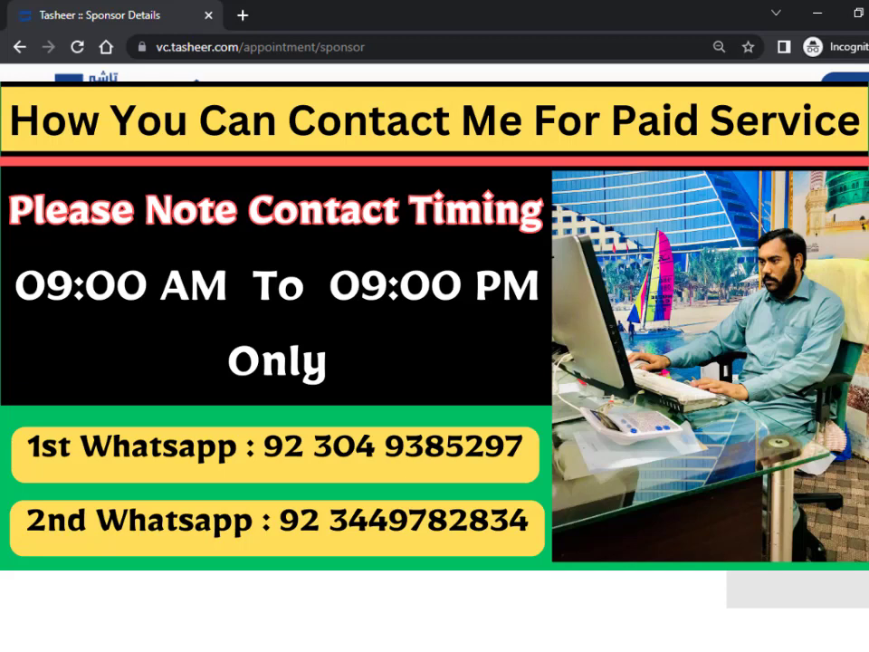
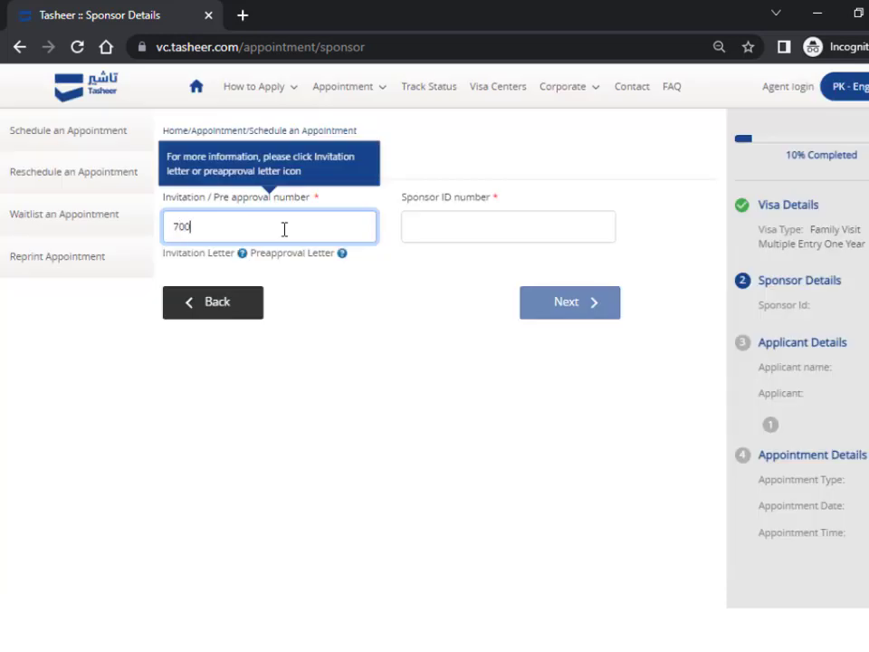
- Enter the invitation number and the sponsor ID number, then continue to Applicant Details
{"action": "left_click", "coordinate": [413, 228]}
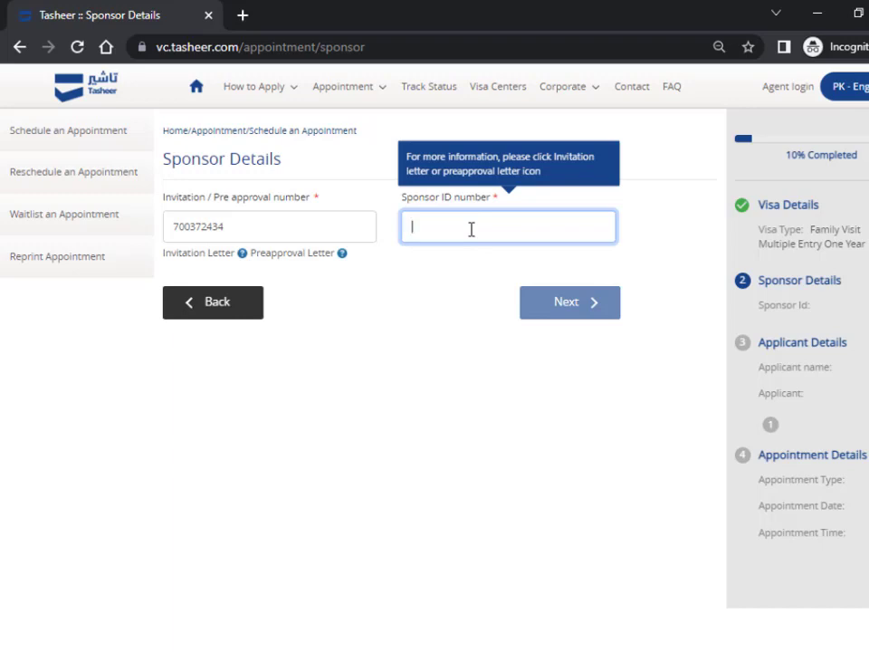
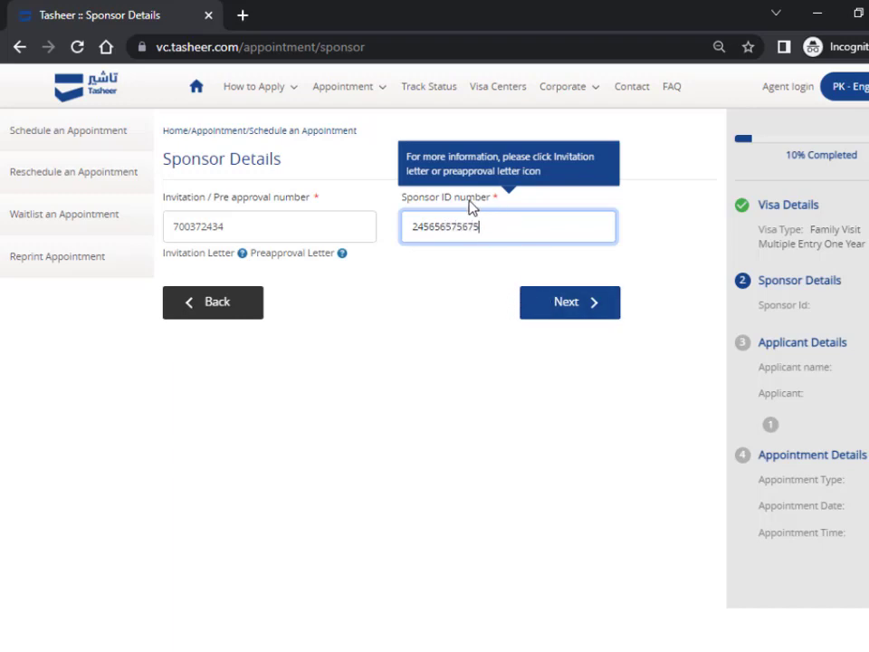
{"action": "left_click", "coordinate": [604, 324]}
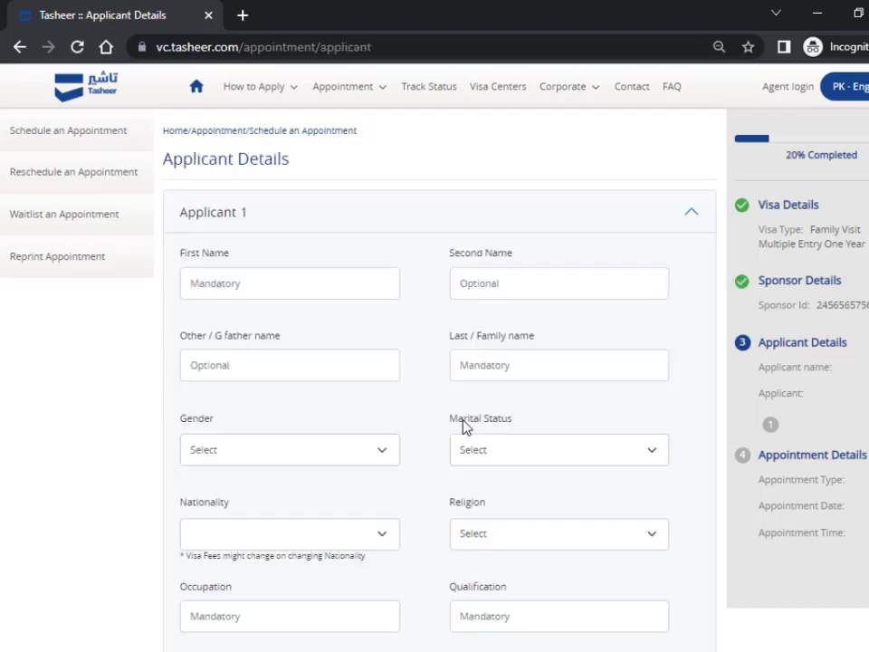
- Leave the First Name and Last Name fields empty to trigger their required-field errors
{"action": "double_click", "coordinate": [214, 257]}
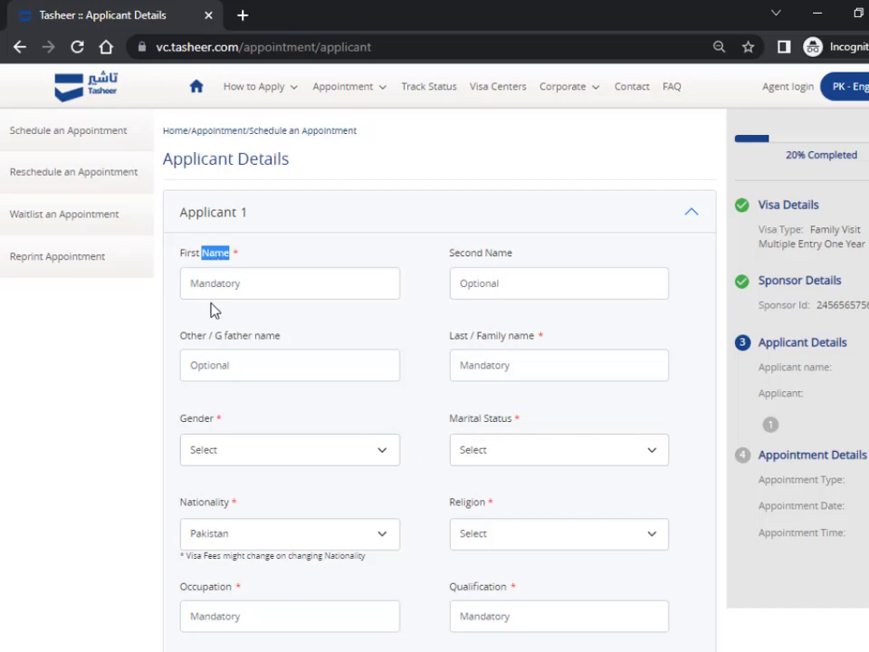
{"action": "left_click", "coordinate": [228, 290]}
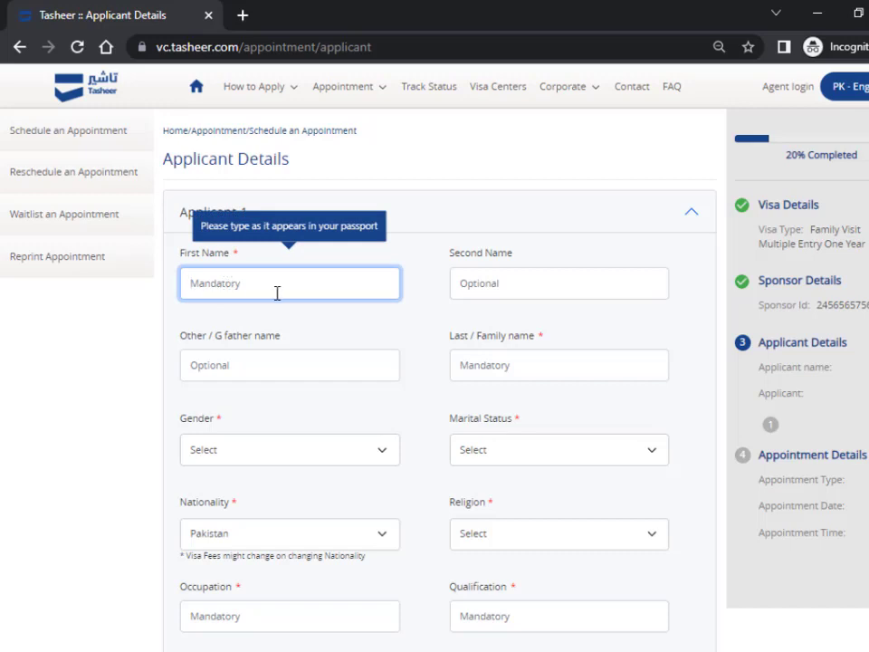
{"action": "left_click", "coordinate": [427, 336]}
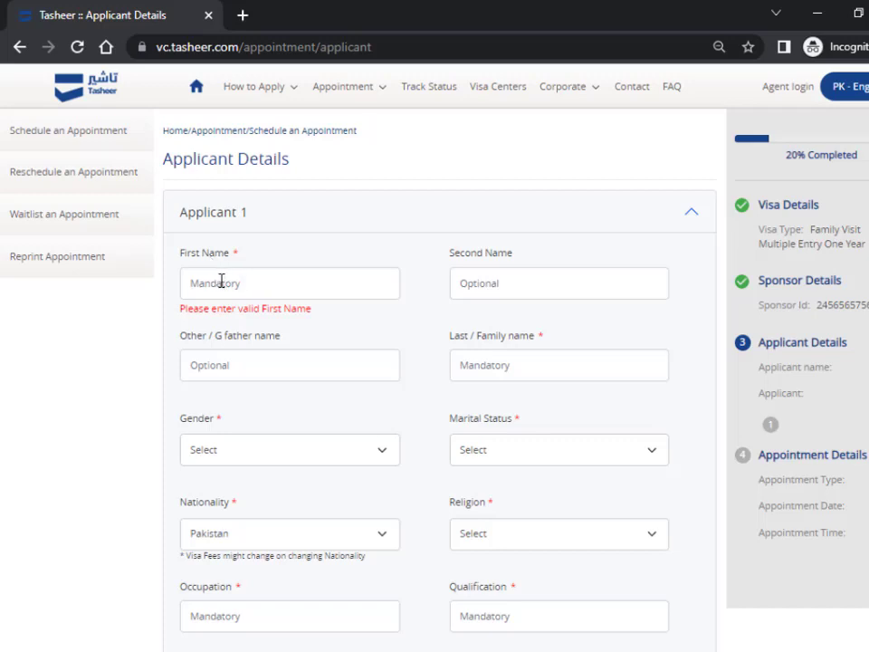
{"action": "double_click", "coordinate": [459, 336]}
{"action": "left_click", "coordinate": [508, 365]}
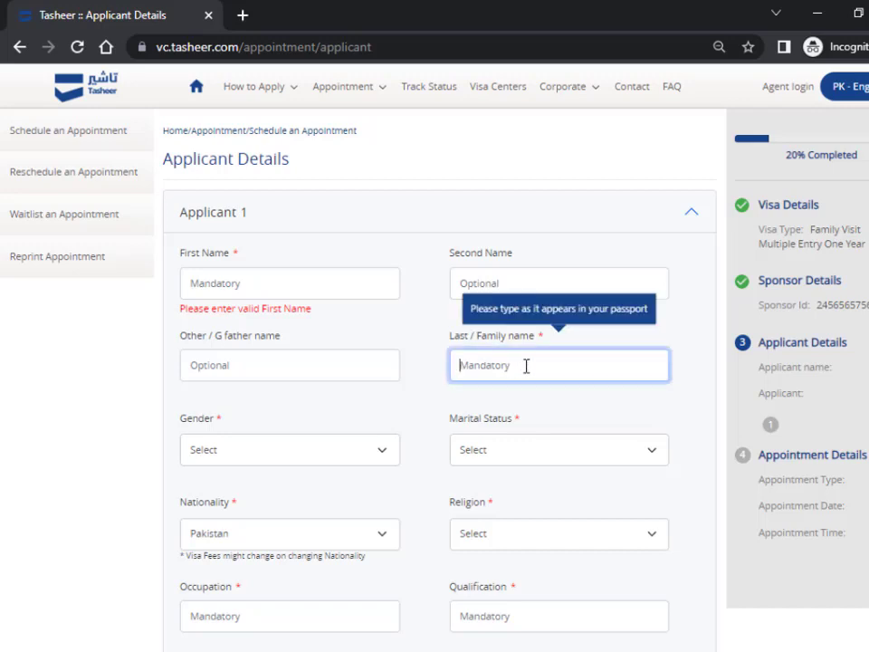
{"action": "left_click", "coordinate": [421, 382]}
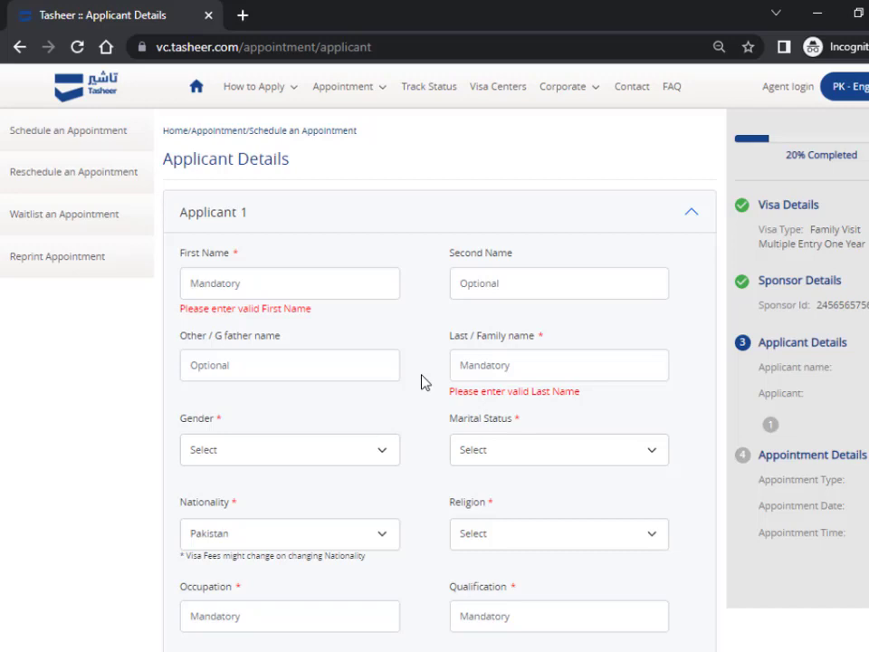
{"action": "left_click", "coordinate": [277, 283]}
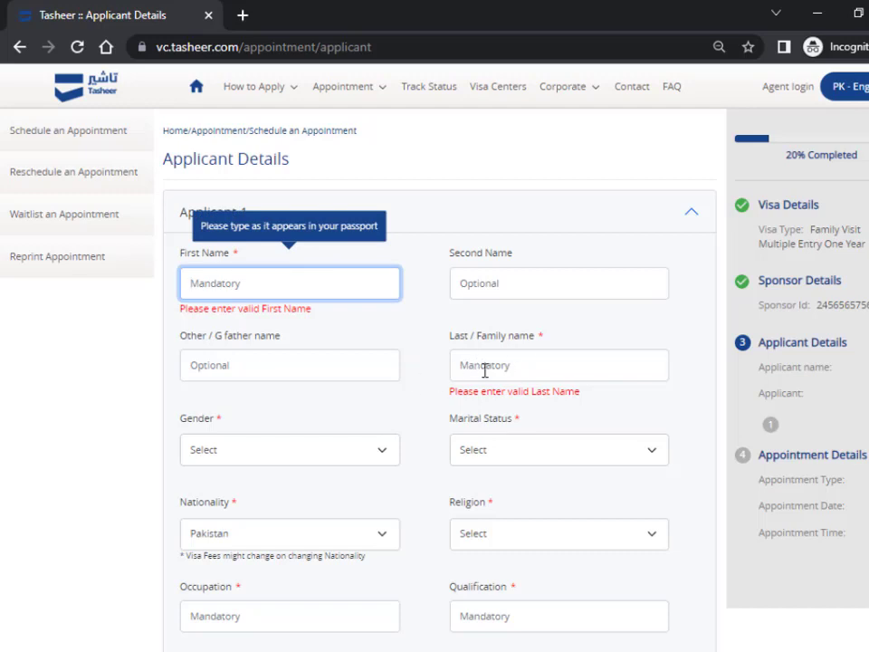
{"action": "left_click", "coordinate": [444, 380]}
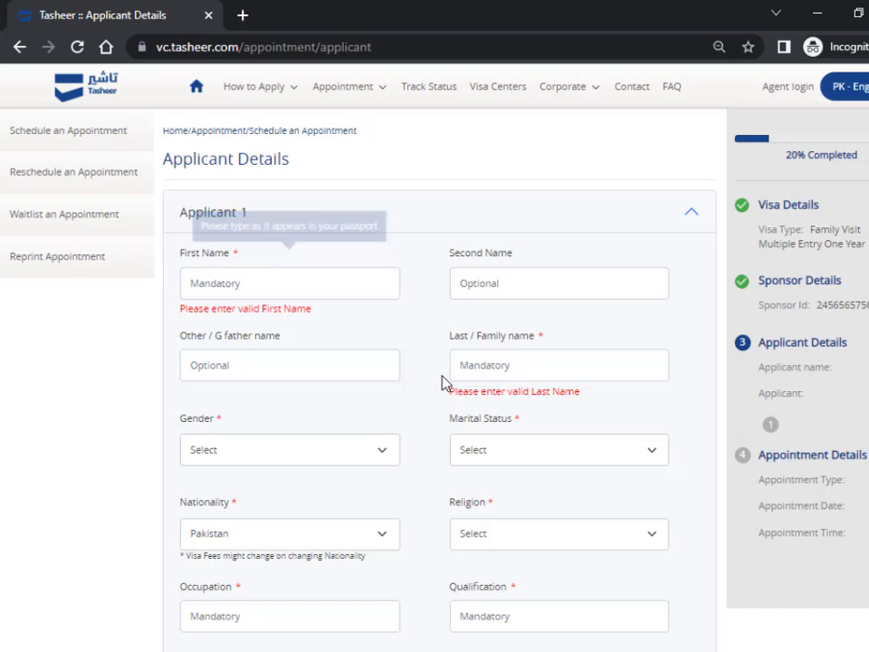
- Open and close Gender, Marital Status and Religion without choosing any value
{"action": "left_click", "coordinate": [243, 455]}
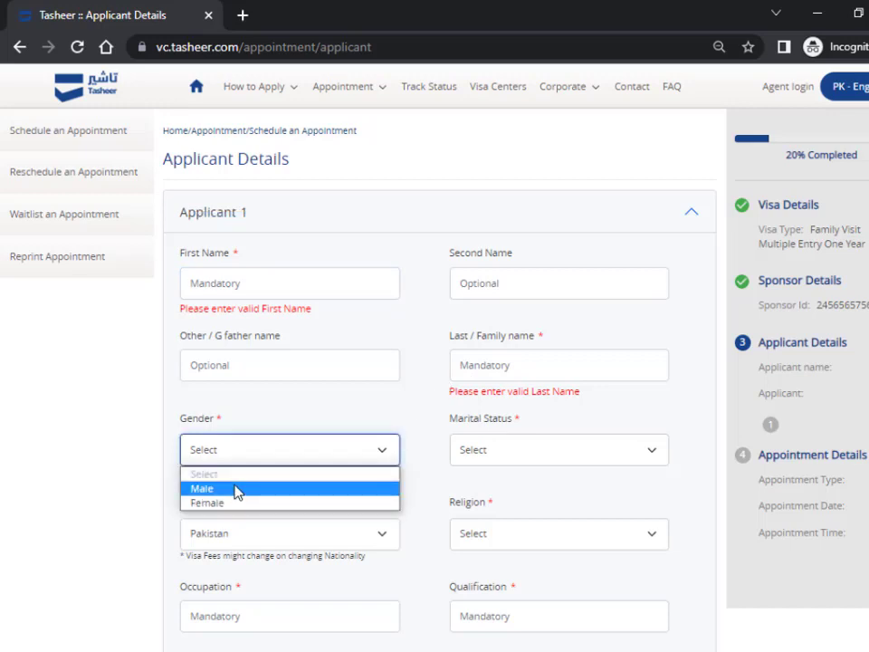
{"action": "left_click", "coordinate": [408, 427]}
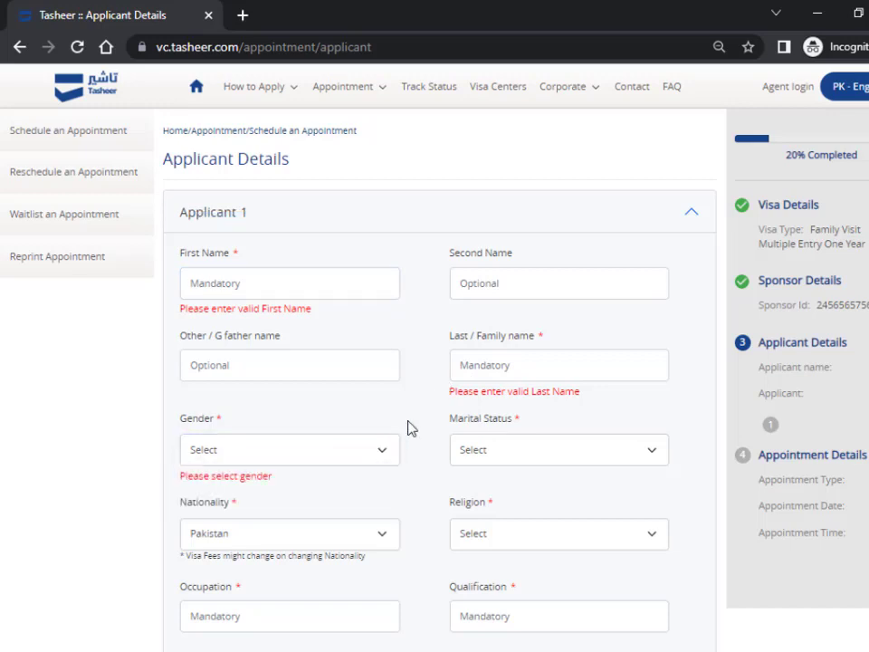
{"action": "left_click", "coordinate": [500, 454]}
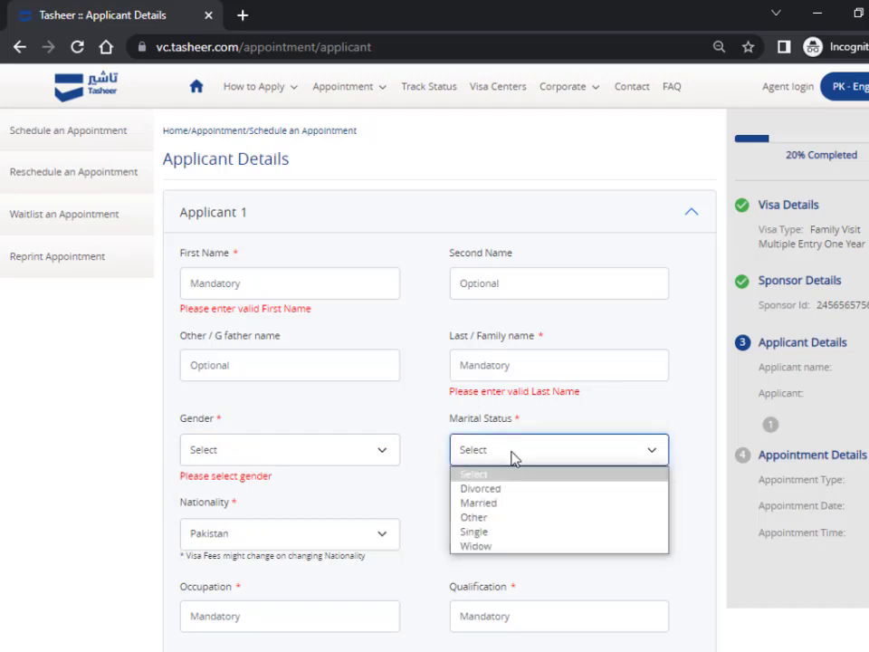
{"action": "left_click", "coordinate": [417, 463]}
{"action": "scroll", "coordinate": [419, 465], "scroll_direction": "down", "scroll_amount": 2}
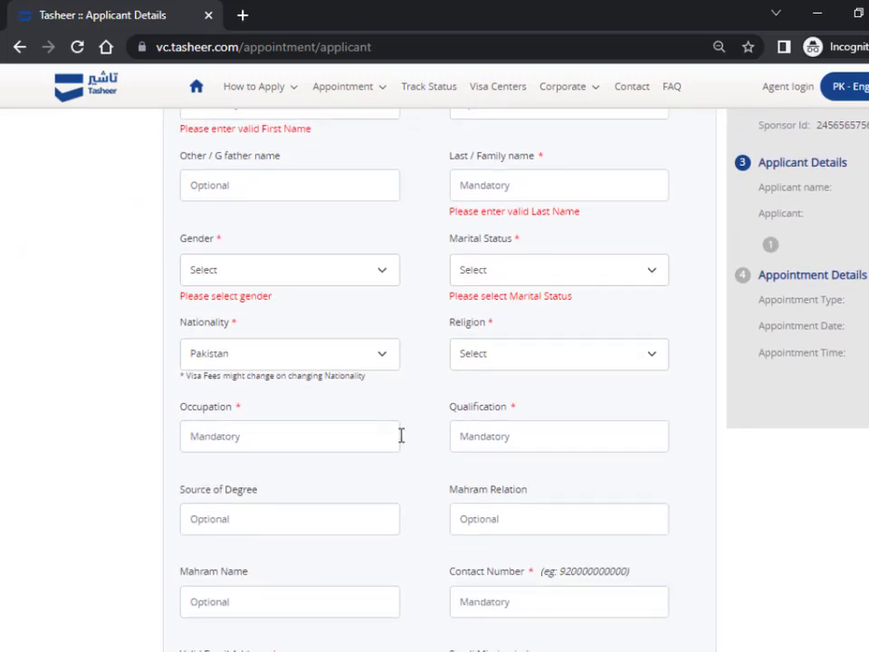
{"action": "scroll", "coordinate": [401, 434], "scroll_direction": "down", "scroll_amount": 1}
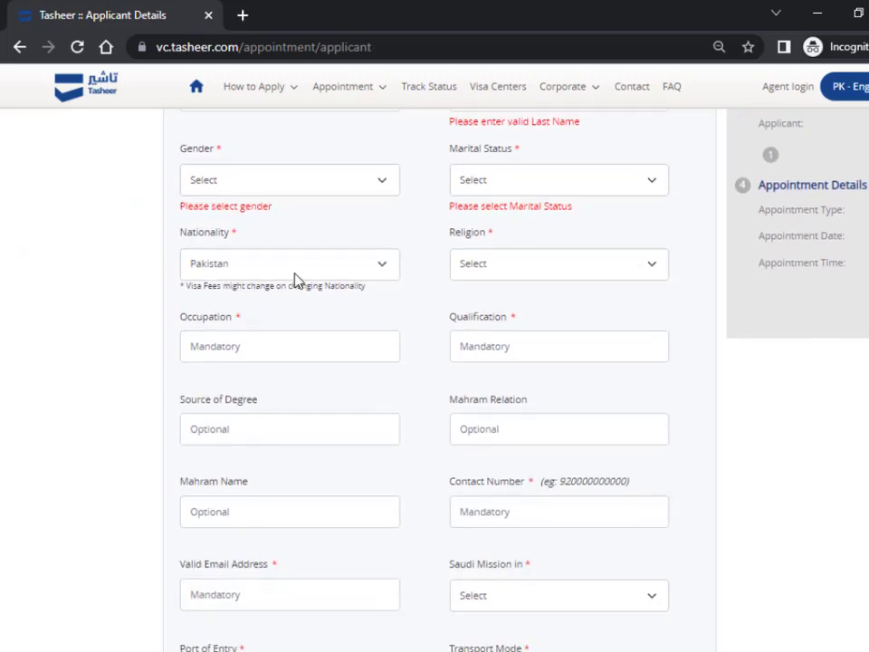
{"action": "left_click", "coordinate": [514, 271]}
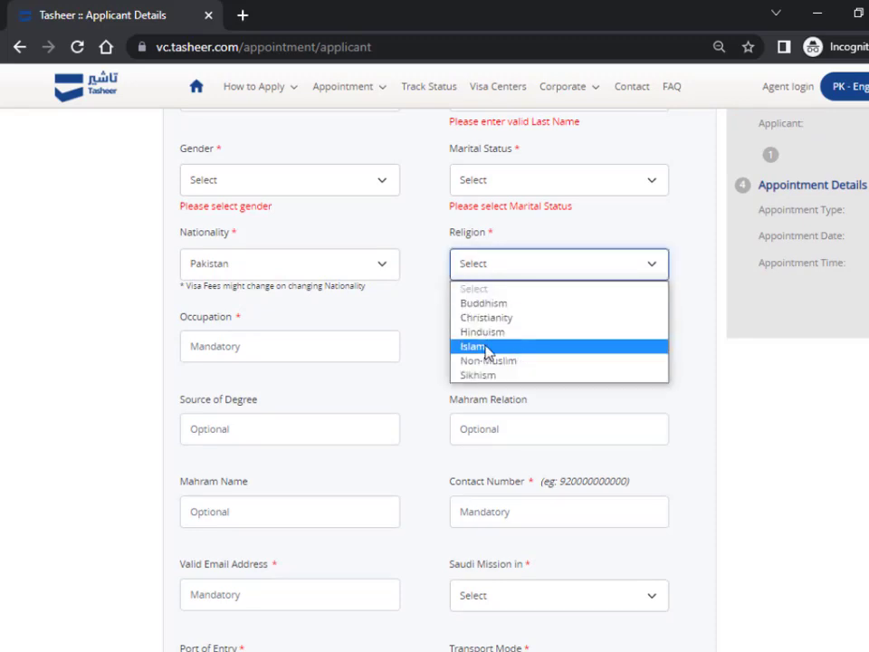
{"action": "left_click", "coordinate": [412, 337]}
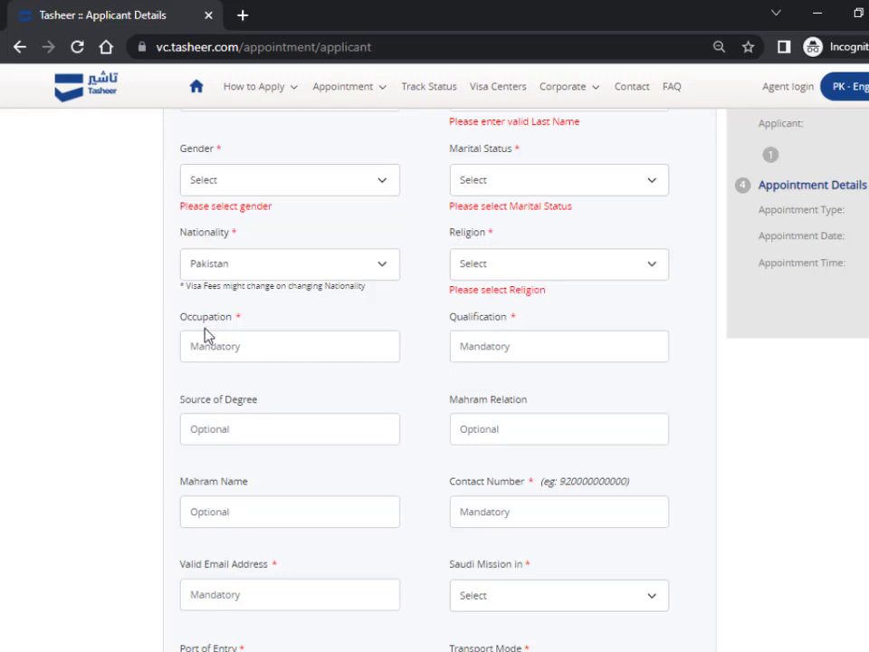
- Leave Occupation and Qualification blank and bring up the Saudi Mission choices
{"action": "left_click", "coordinate": [186, 349]}
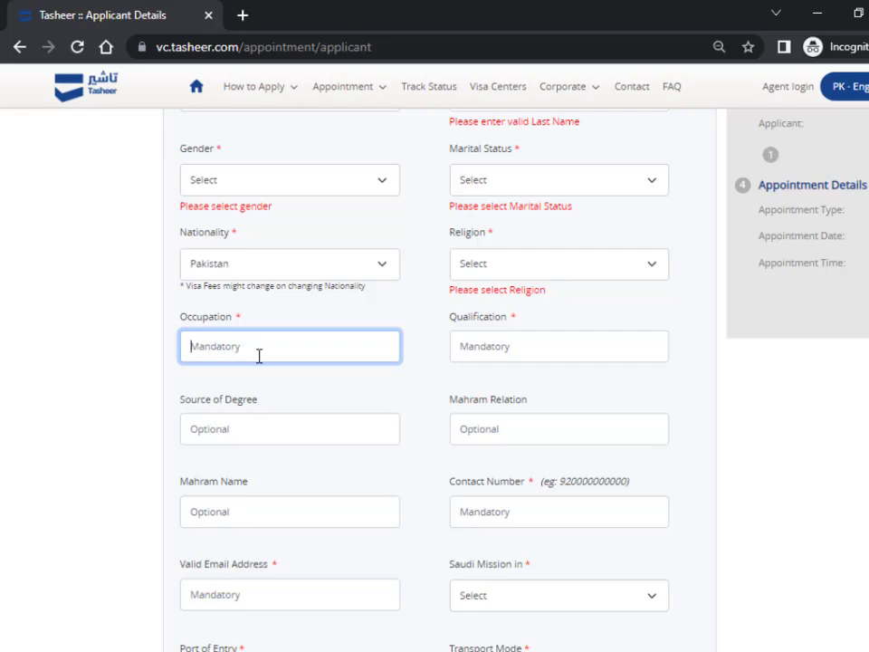
{"action": "double_click", "coordinate": [480, 320]}
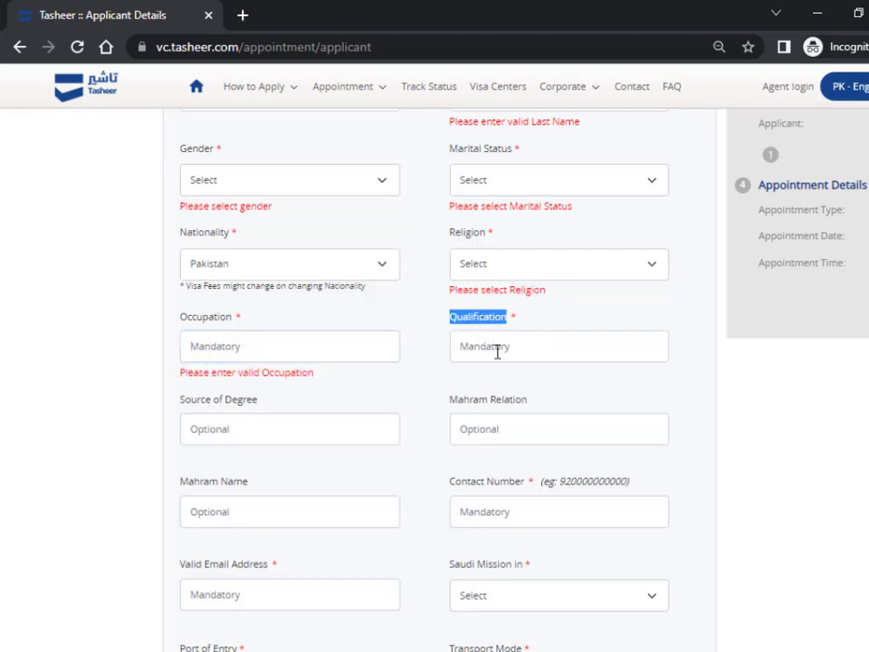
{"action": "left_click", "coordinate": [494, 348]}
{"action": "scroll", "coordinate": [471, 399], "scroll_direction": "down", "scroll_amount": 2}
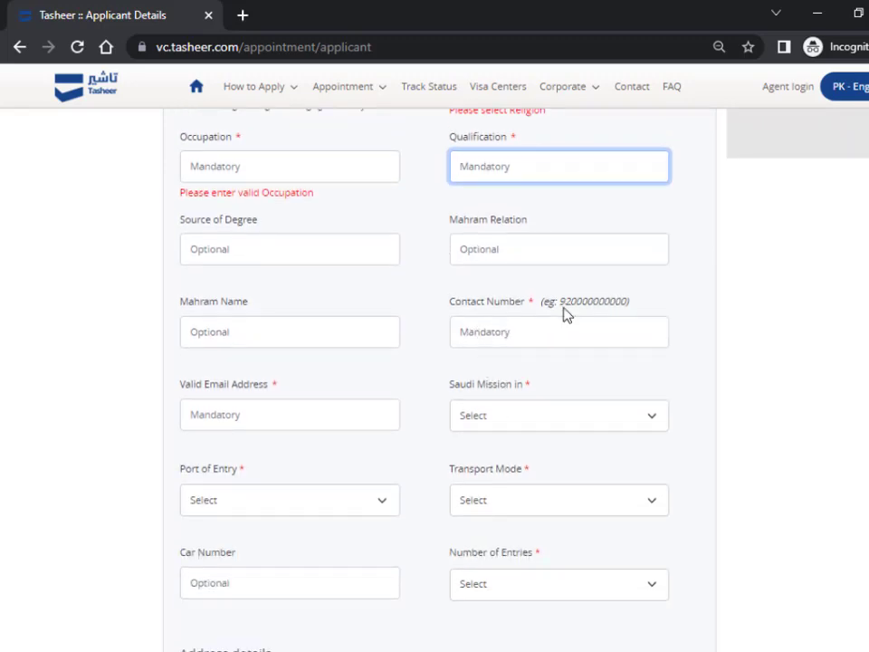
{"action": "left_click_drag", "start_coordinate": [564, 306], "coordinate": [607, 307]}
{"action": "left_click", "coordinate": [620, 308]}
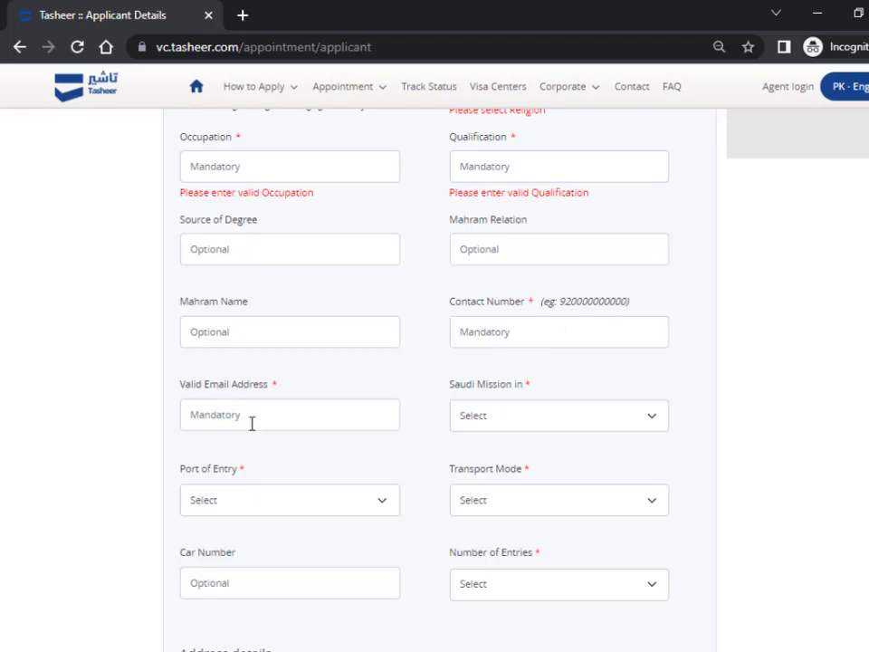
{"action": "left_click", "coordinate": [553, 424]}
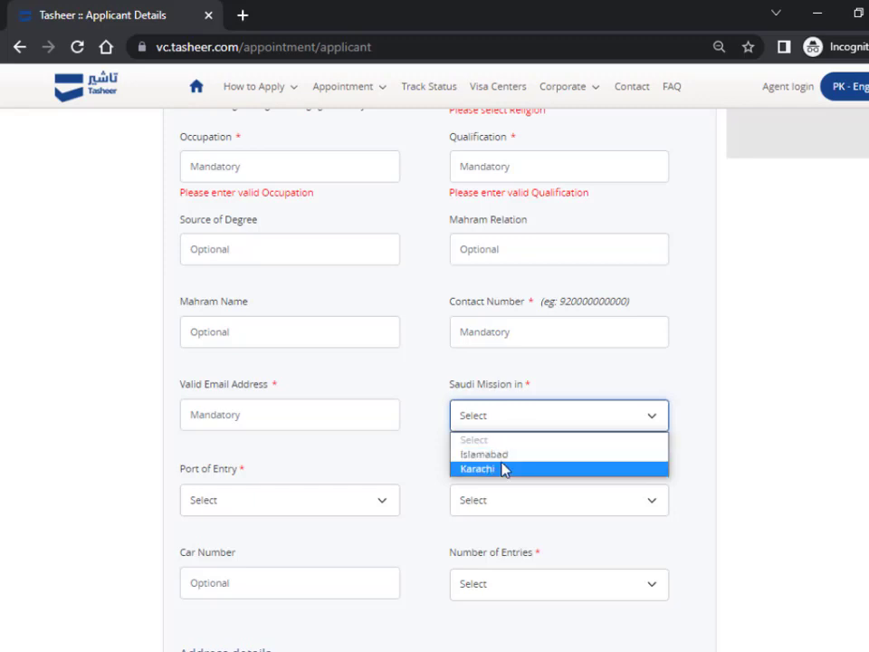
- Set the Saudi mission to Islamabad and the port of entry to Riyadh
{"action": "left_click", "coordinate": [503, 456]}
{"action": "left_click", "coordinate": [507, 433]}
{"action": "left_click", "coordinate": [372, 460]}
{"action": "scroll", "coordinate": [275, 449], "scroll_direction": "down", "scroll_amount": 1}
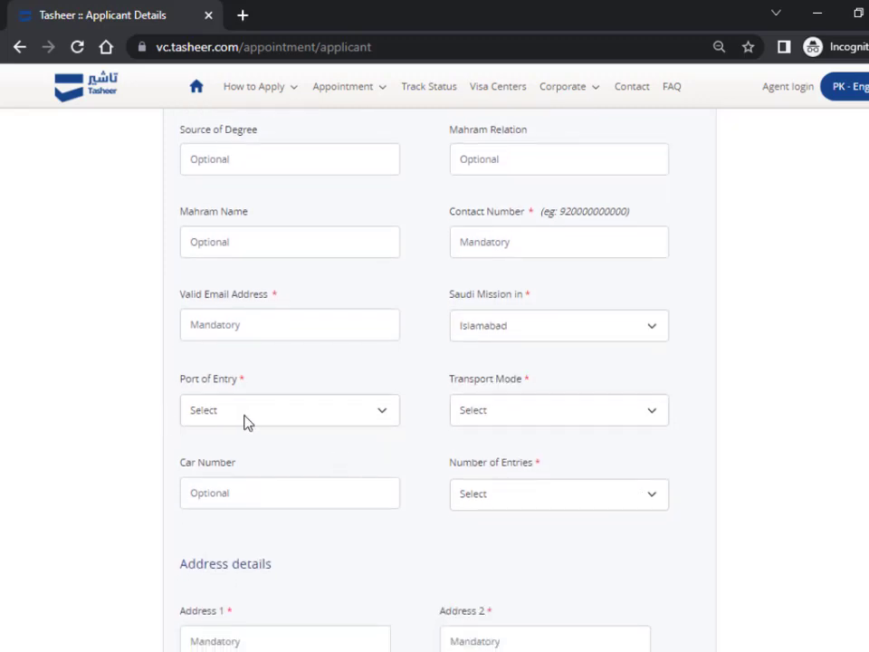
{"action": "left_click", "coordinate": [272, 418]}
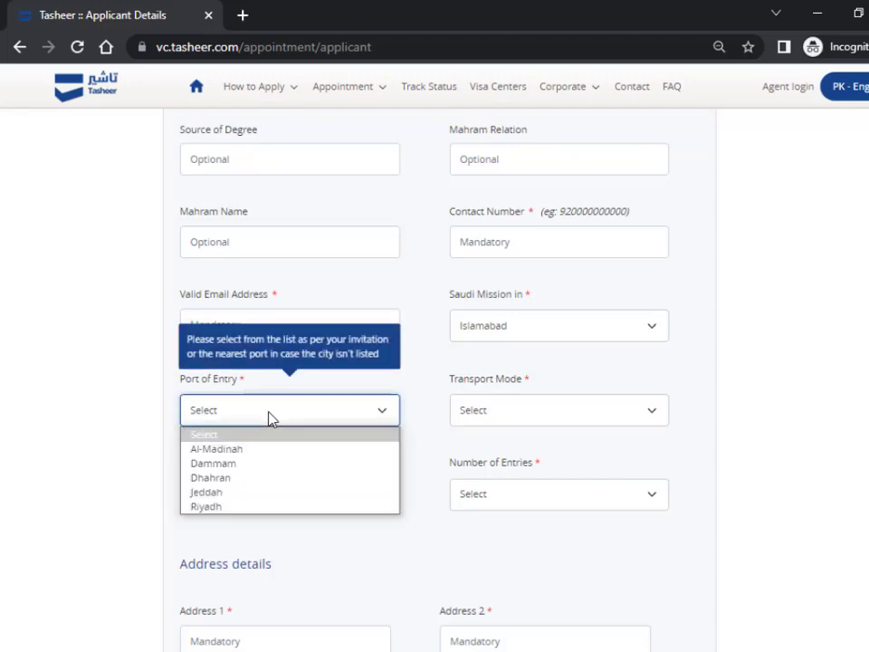
{"action": "left_click", "coordinate": [237, 512]}
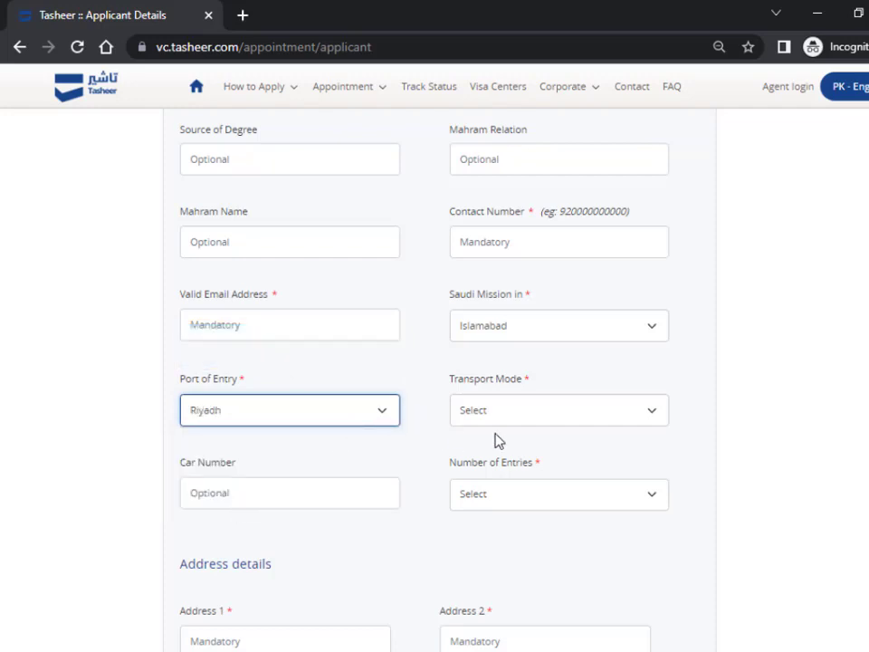
- Set transport mode to By Air, leaving Number of Entries unselected
{"action": "left_click", "coordinate": [507, 413]}
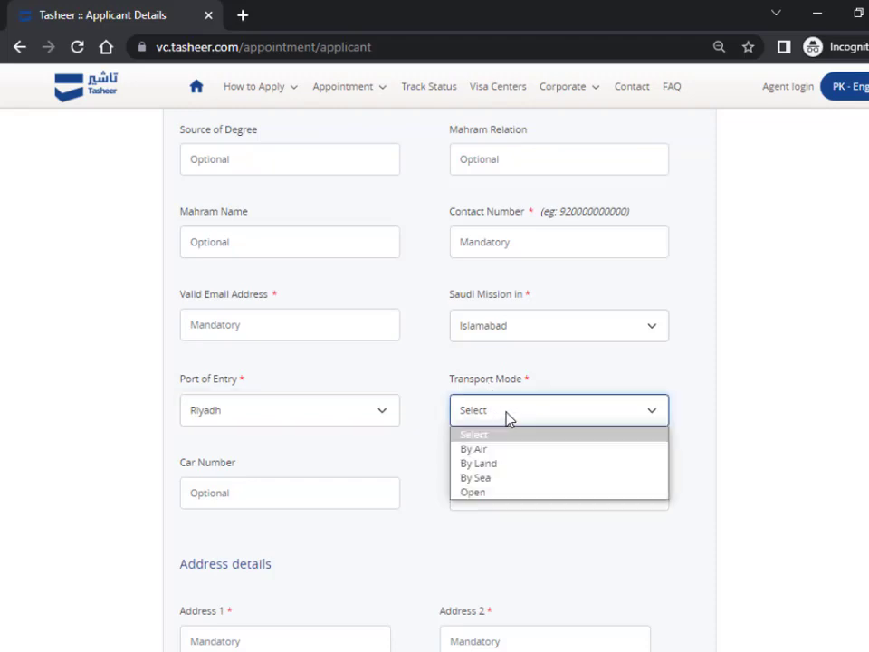
{"action": "left_click", "coordinate": [501, 450]}
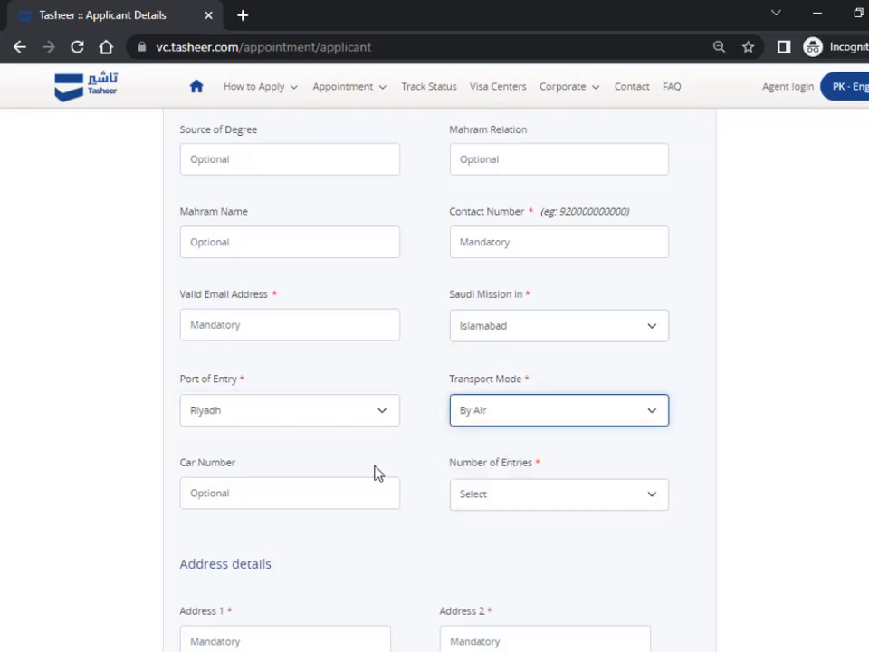
{"action": "scroll", "coordinate": [460, 448], "scroll_direction": "down", "scroll_amount": 2}
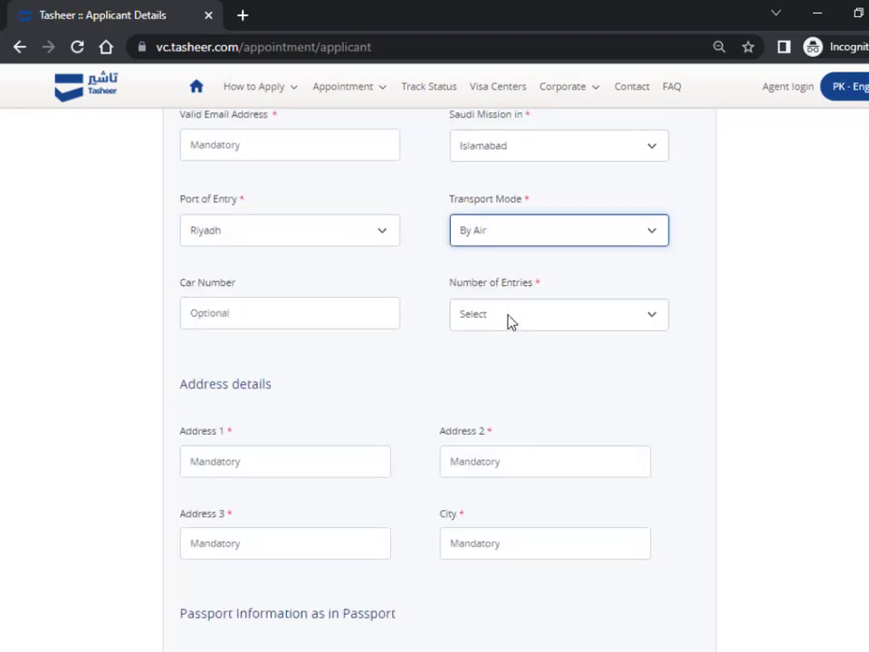
{"action": "left_click", "coordinate": [544, 322]}
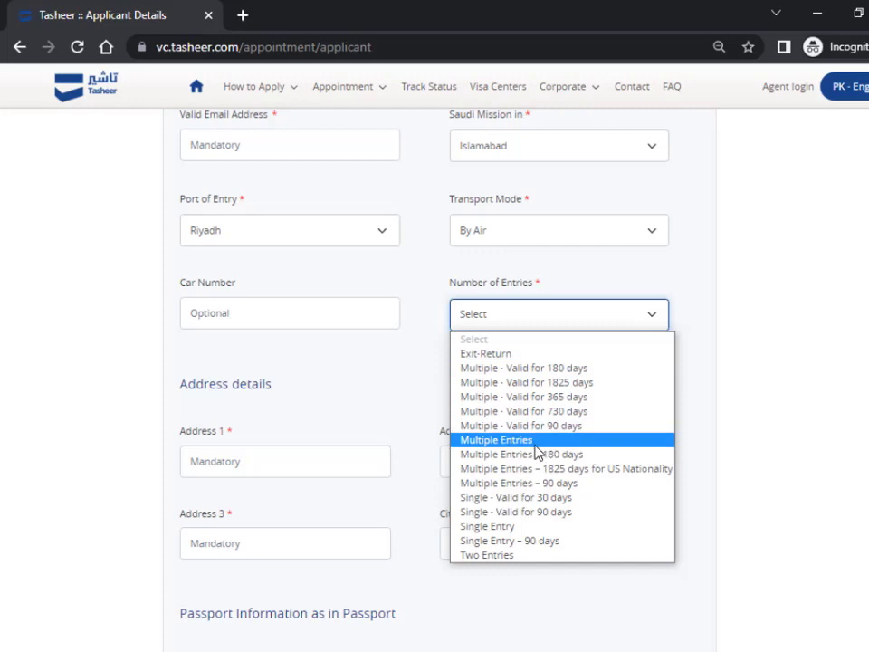
{"action": "left_click", "coordinate": [93, 447]}
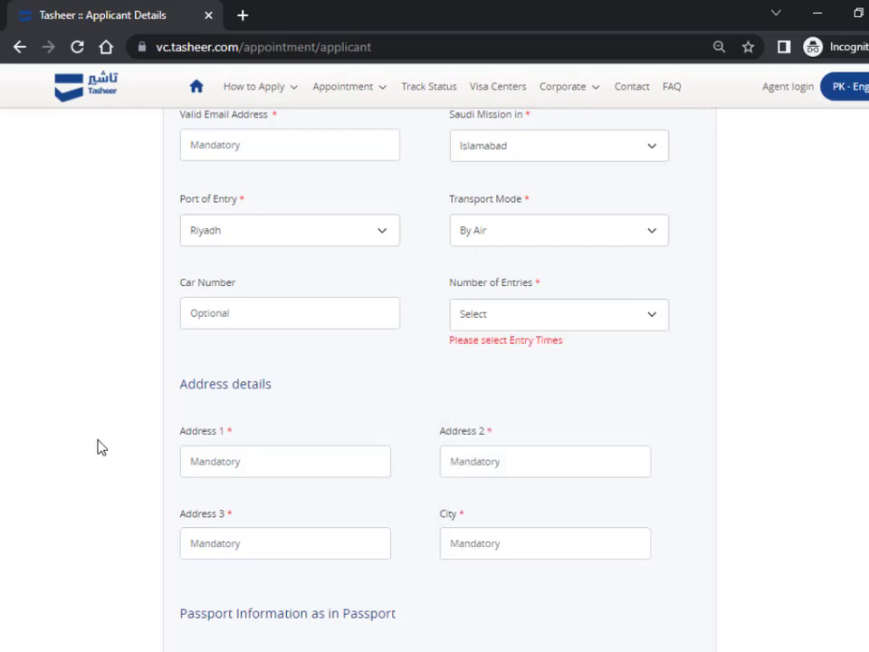
{"action": "scroll", "coordinate": [330, 427], "scroll_direction": "down", "scroll_amount": 2}
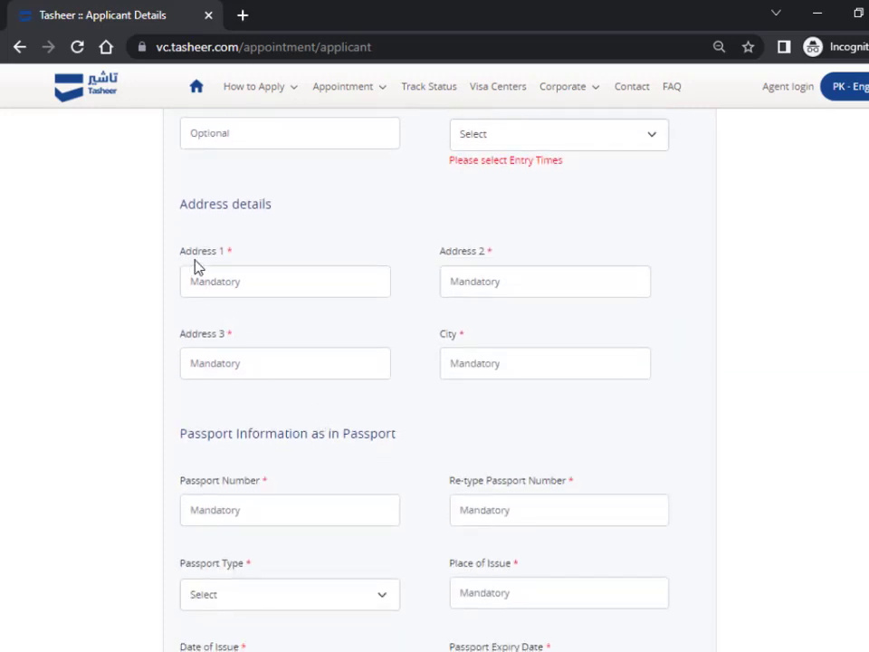
- Skip the Address 1, Address 2 and City fields and set Passport Type to Normal
{"action": "left_click", "coordinate": [250, 289]}
{"action": "left_click", "coordinate": [465, 262]}
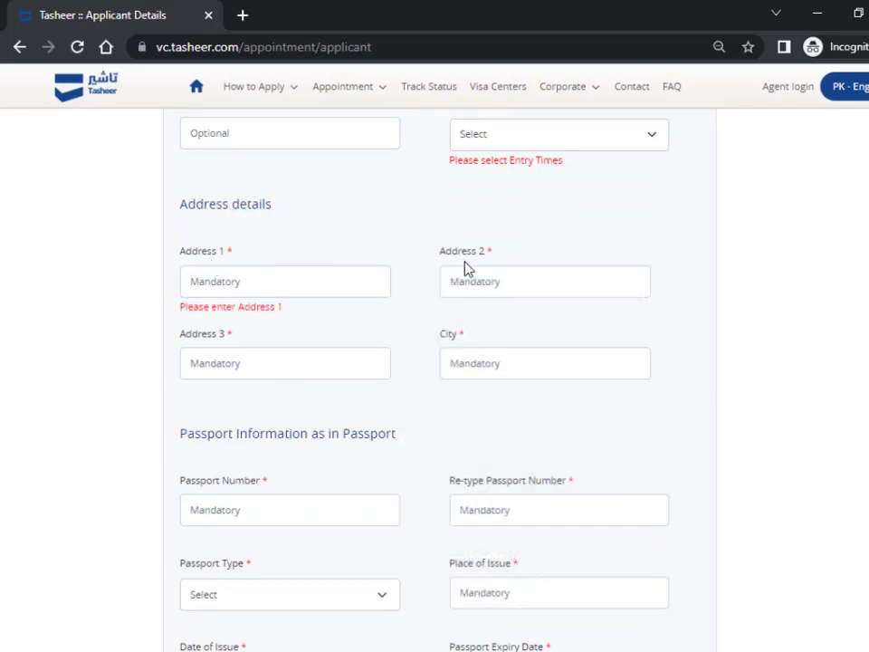
{"action": "left_click", "coordinate": [291, 358]}
{"action": "left_click", "coordinate": [483, 360]}
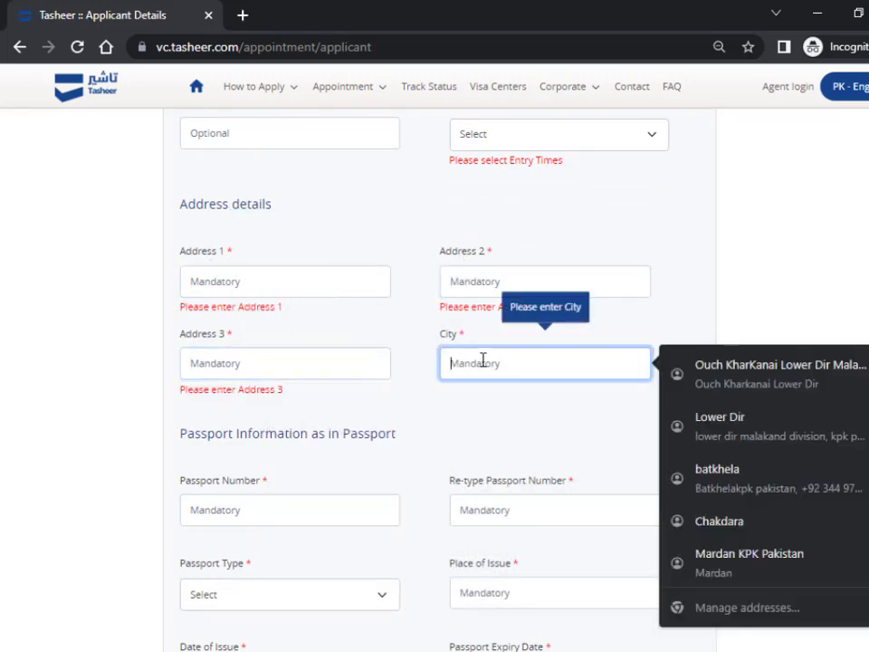
{"action": "left_click", "coordinate": [443, 392]}
{"action": "scroll", "coordinate": [443, 336], "scroll_direction": "down", "scroll_amount": 3}
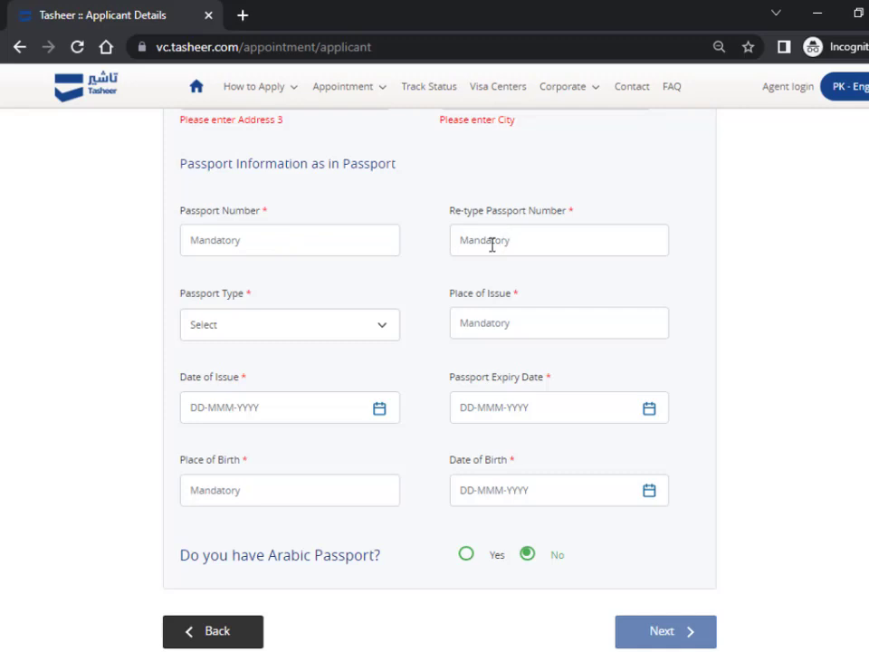
{"action": "left_click", "coordinate": [235, 324]}
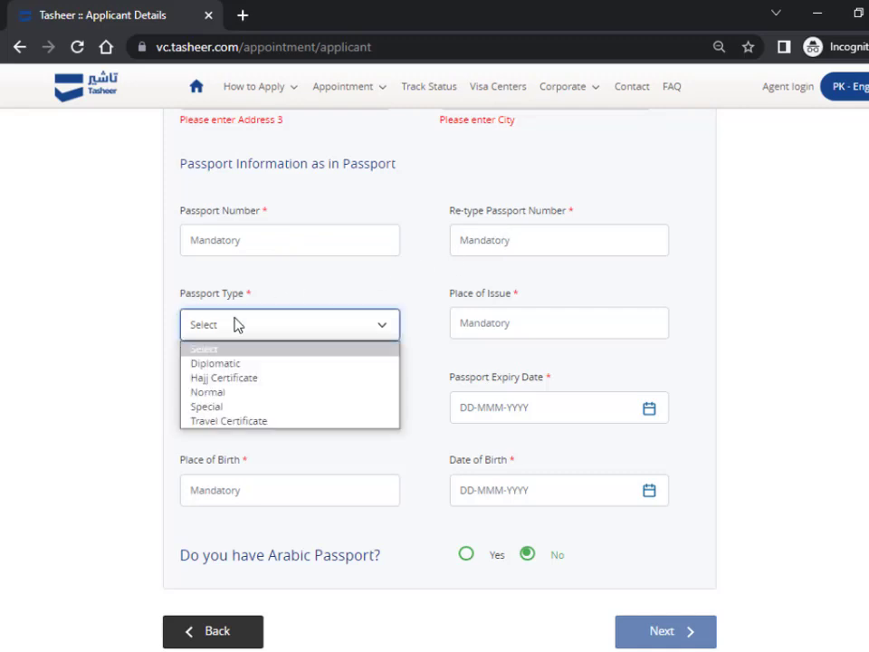
{"action": "left_click", "coordinate": [247, 398]}
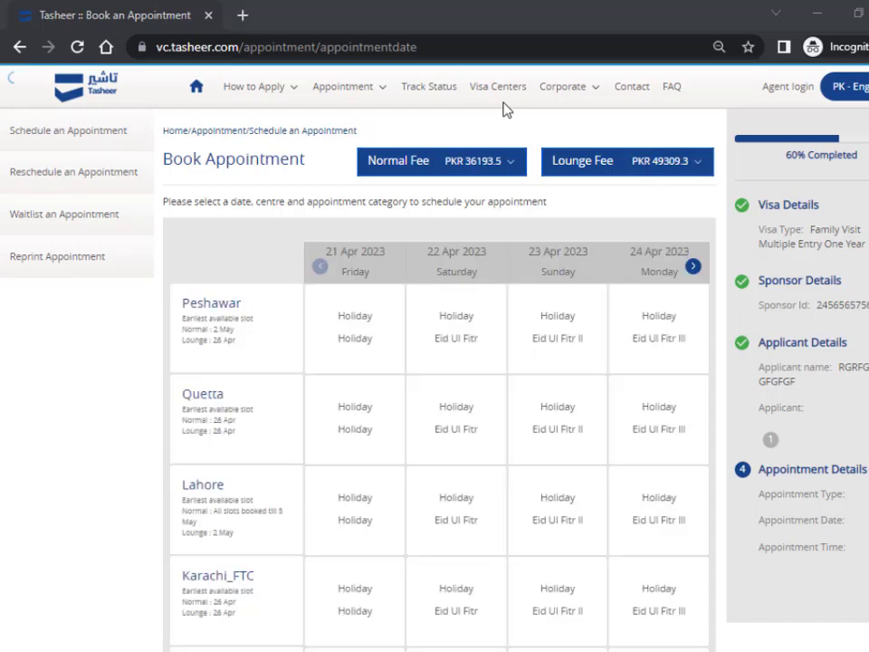
- Show the next appointment dates and pick a Normal slot at Karachi_FTC on 26 Apr 2023
{"action": "scroll", "coordinate": [543, 308], "scroll_direction": "down", "scroll_amount": 1}
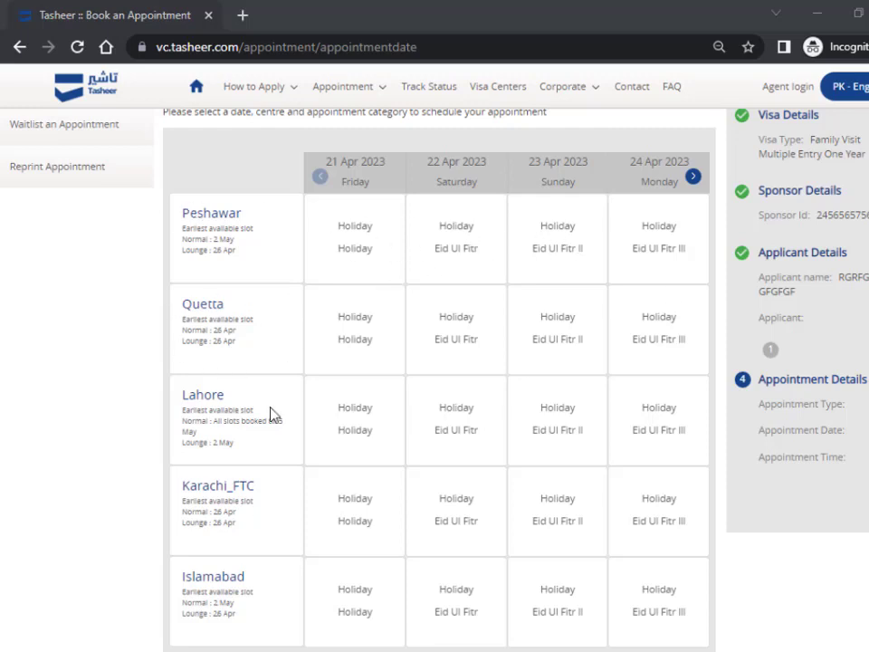
{"action": "left_click", "coordinate": [693, 177]}
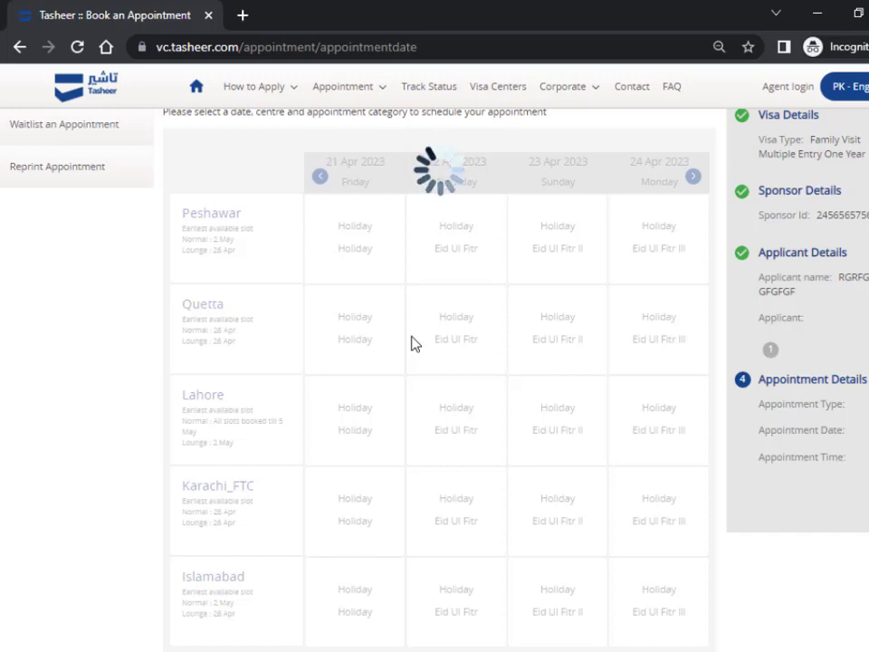
{"action": "scroll", "coordinate": [407, 343], "scroll_direction": "down", "scroll_amount": 1}
{"action": "scroll", "coordinate": [407, 343], "scroll_direction": "up", "scroll_amount": 1}
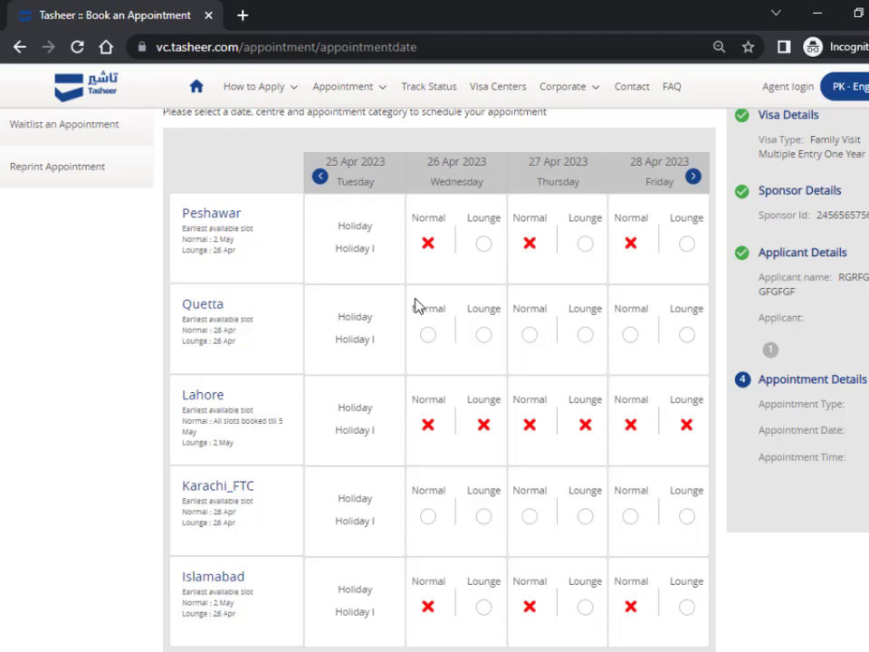
{"action": "scroll", "coordinate": [396, 393], "scroll_direction": "down", "scroll_amount": 2}
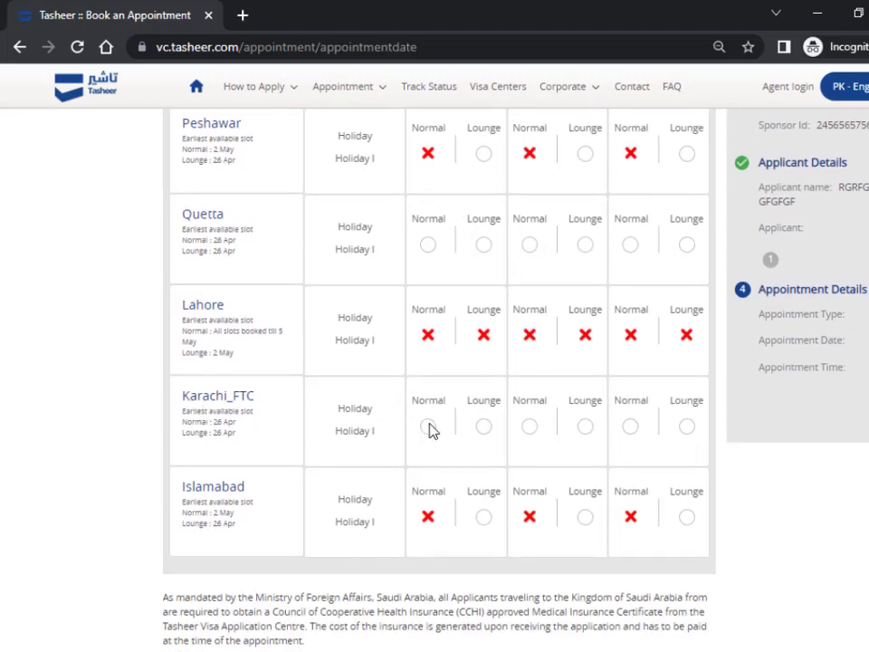
{"action": "scroll", "coordinate": [431, 444], "scroll_direction": "up", "scroll_amount": 2}
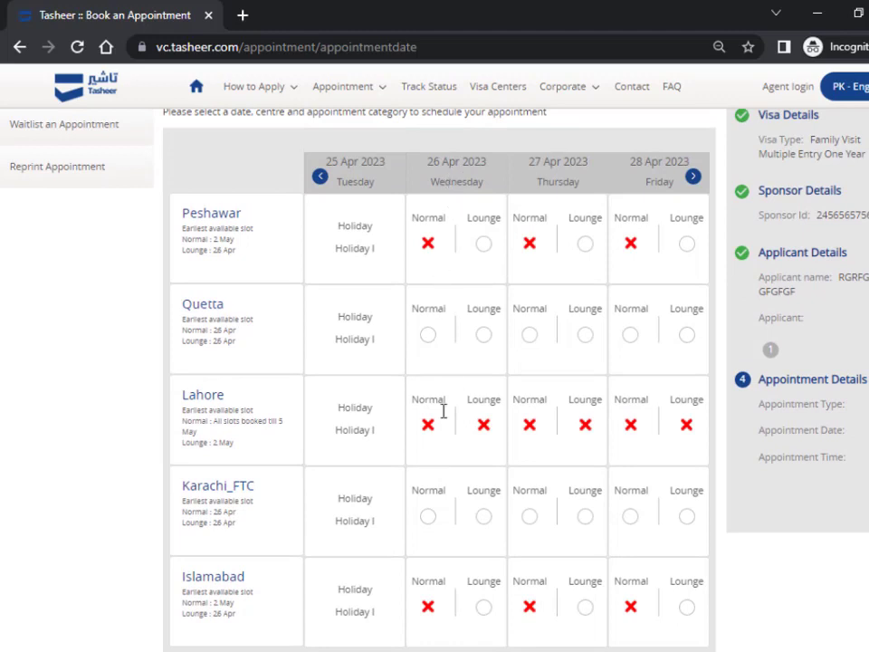
{"action": "left_click", "coordinate": [427, 517]}
{"action": "scroll", "coordinate": [429, 513], "scroll_direction": "down", "scroll_amount": 1}
{"action": "scroll", "coordinate": [428, 513], "scroll_direction": "down", "scroll_amount": 2}
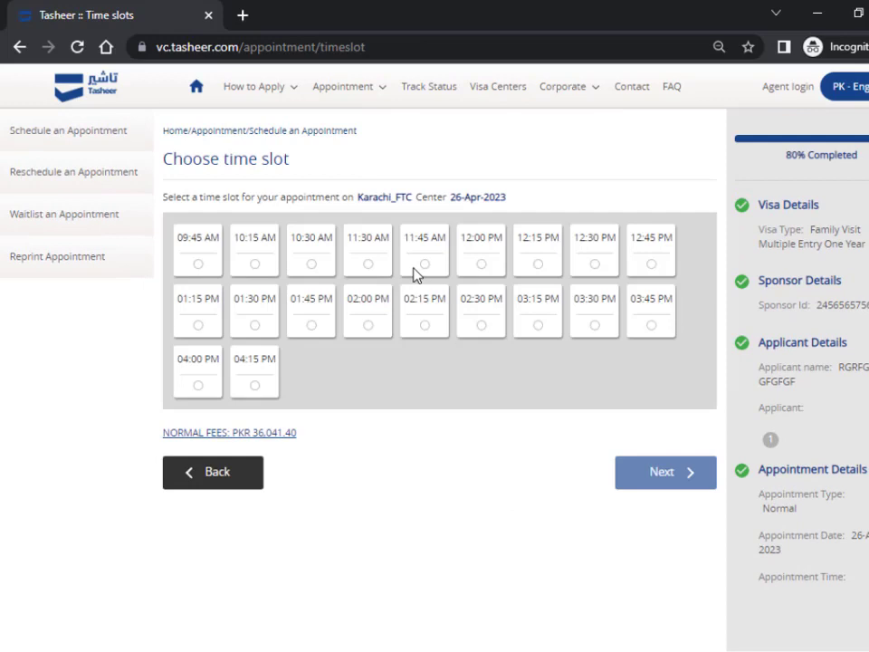
- Pick the 12:00 PM time slot and continue to the Review Summary
{"action": "left_click", "coordinate": [481, 264]}
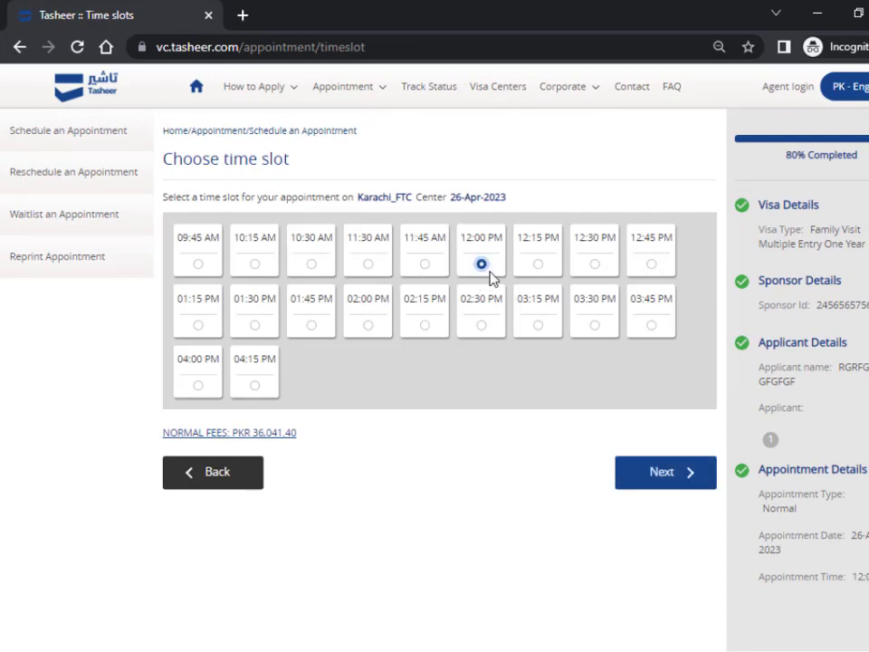
{"action": "left_click", "coordinate": [654, 480]}
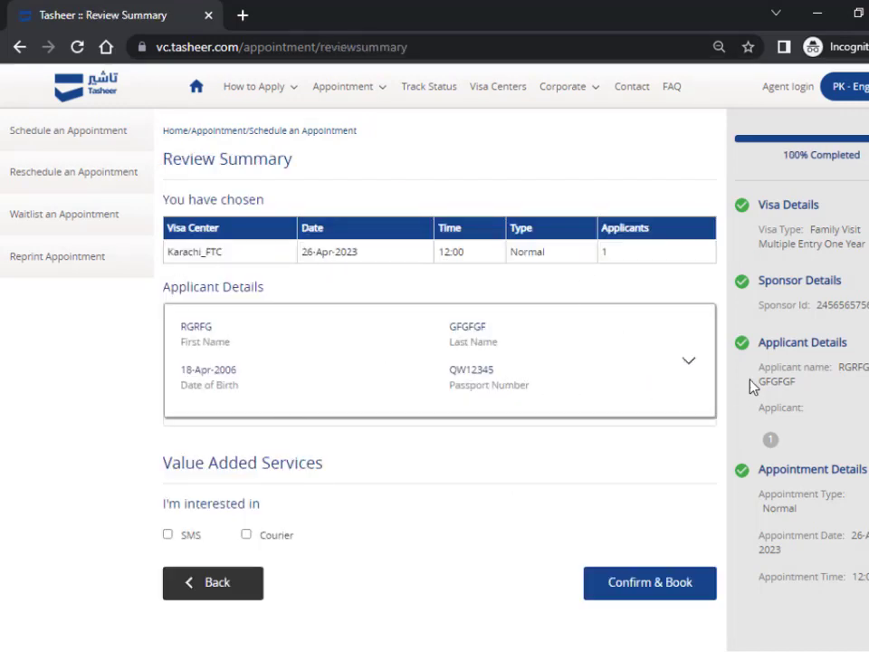
- Add and then remove the Courier service along with its consent
{"action": "left_click", "coordinate": [246, 534]}
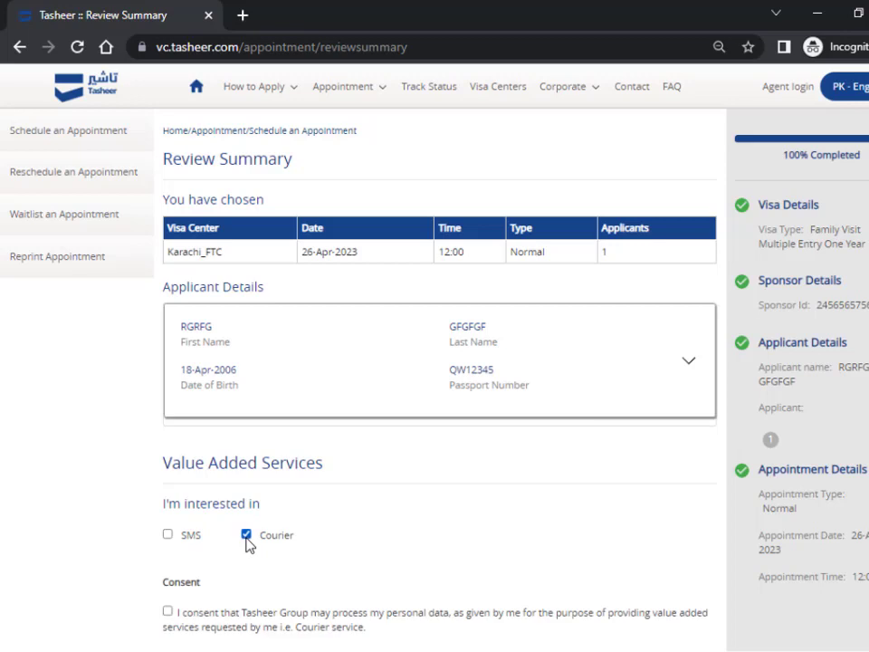
{"action": "scroll", "coordinate": [247, 543], "scroll_direction": "down", "scroll_amount": 3}
{"action": "left_click", "coordinate": [168, 468]}
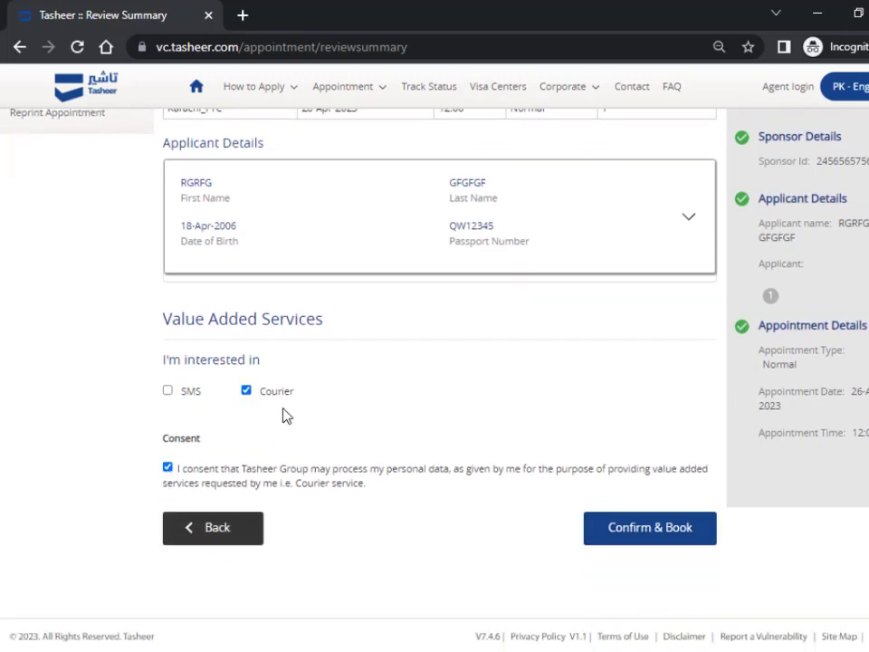
{"action": "left_click", "coordinate": [167, 468]}
{"action": "left_click", "coordinate": [246, 390]}
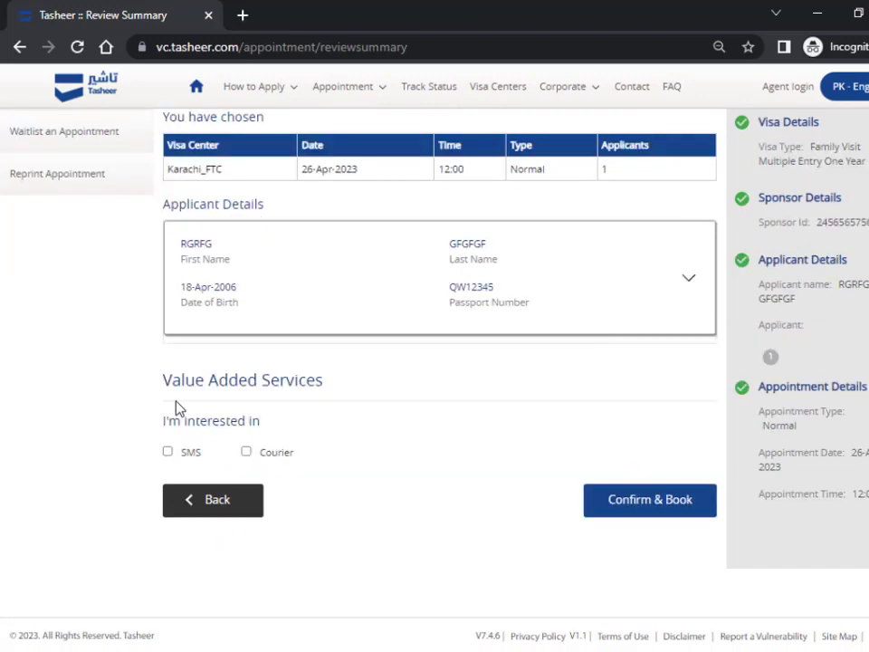
- Toggle the SMS notification service on and off, then minimise the browser window
{"action": "left_click", "coordinate": [167, 452]}
{"action": "scroll", "coordinate": [283, 522], "scroll_direction": "down", "scroll_amount": 1}
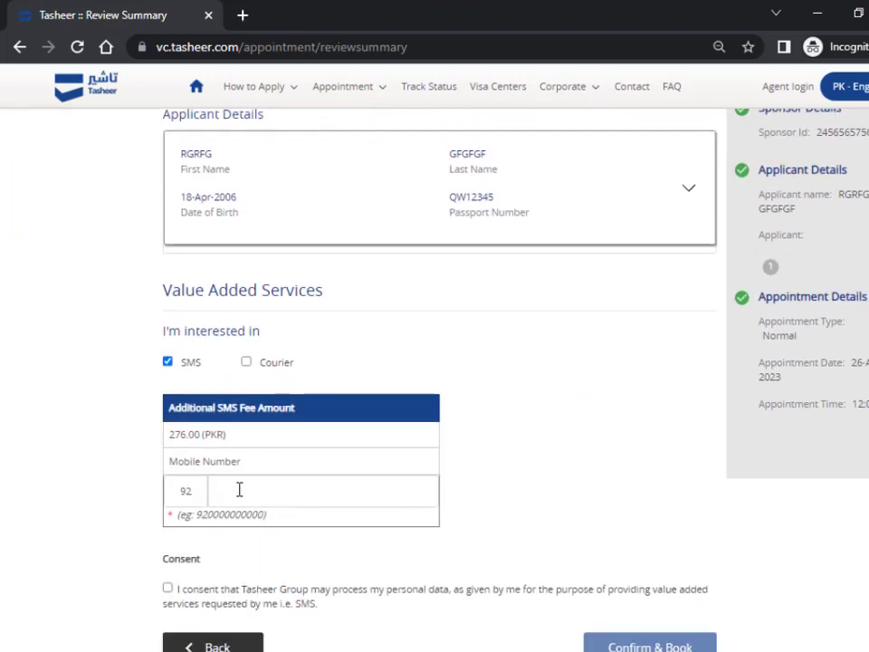
{"action": "scroll", "coordinate": [289, 525], "scroll_direction": "down", "scroll_amount": 1}
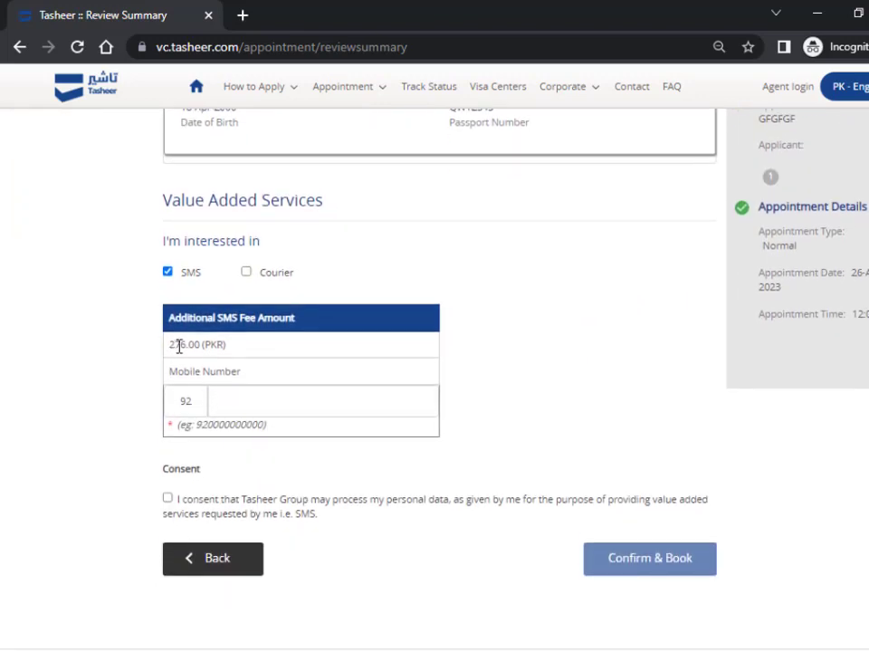
{"action": "left_click", "coordinate": [168, 272]}
{"action": "scroll", "coordinate": [343, 457], "scroll_direction": "up", "scroll_amount": 2}
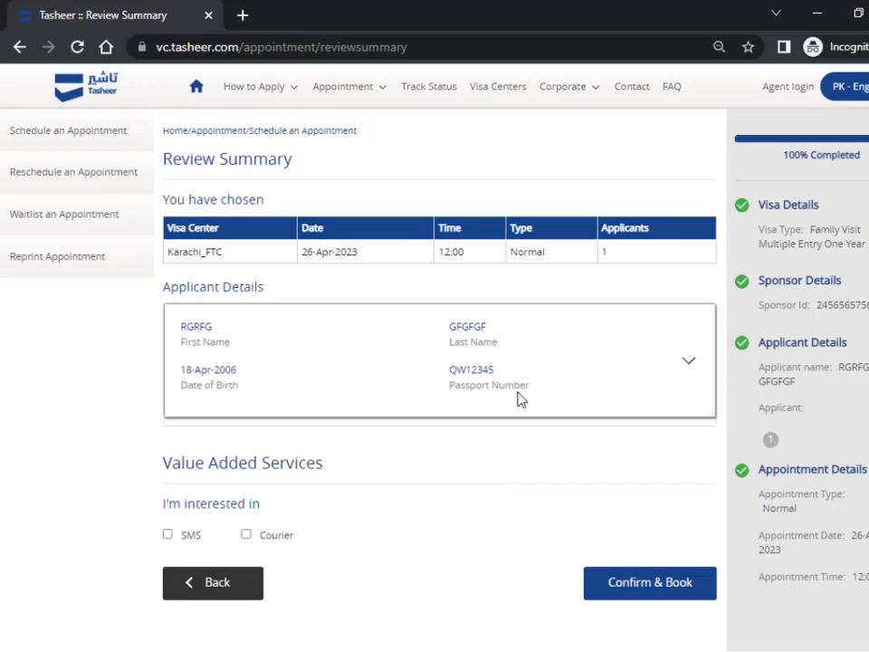
{"action": "left_click", "coordinate": [815, 16]}
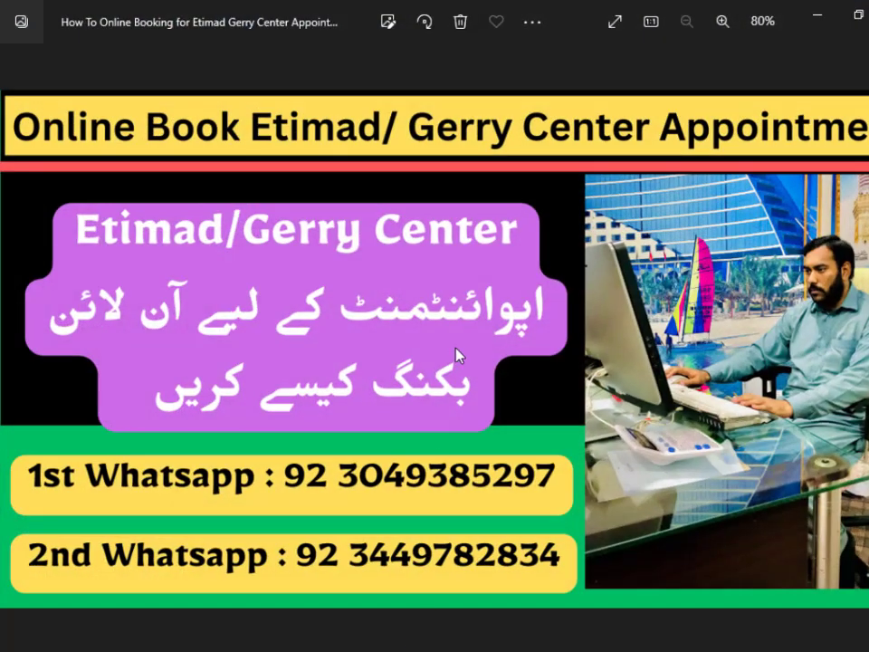